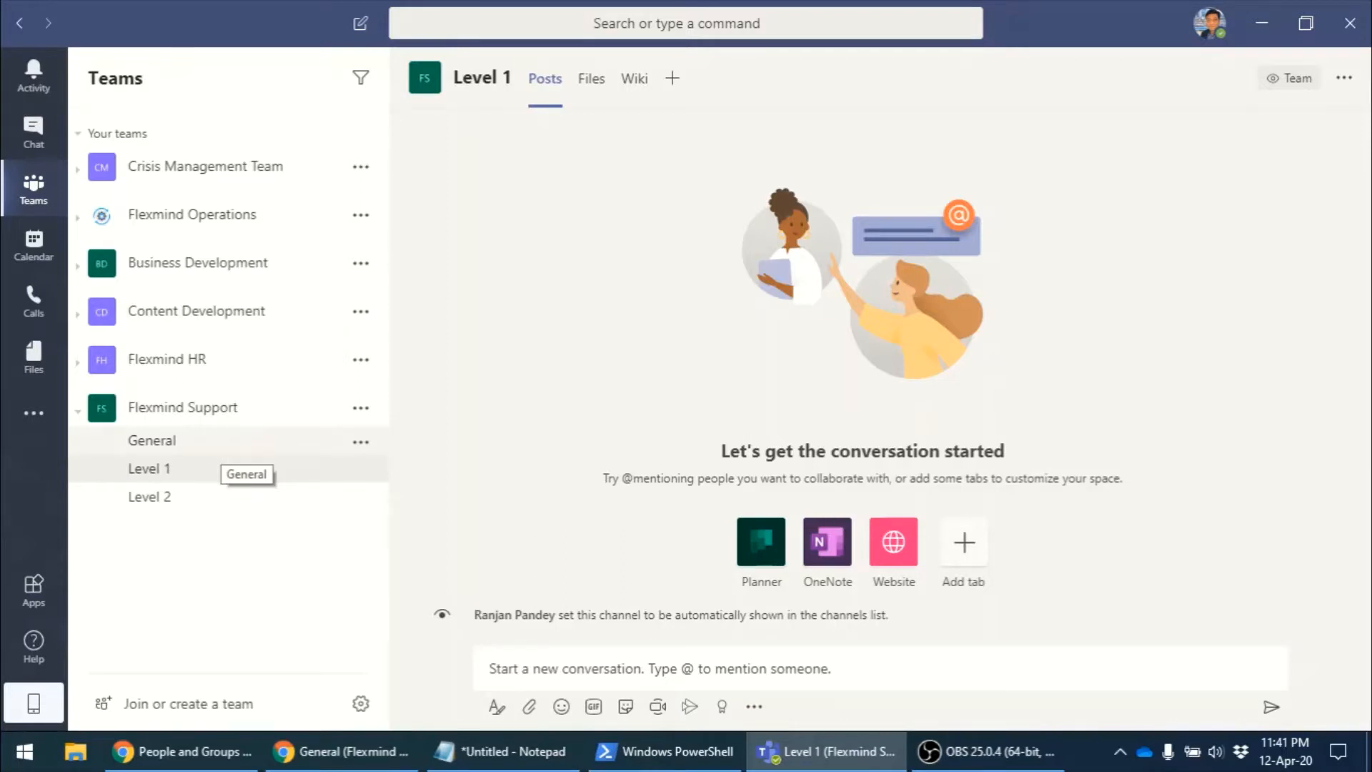
# Step: Create a channel named SLA Escalation in the Flexmind Support team with privacy set to Private
pyautogui.click(360, 408)
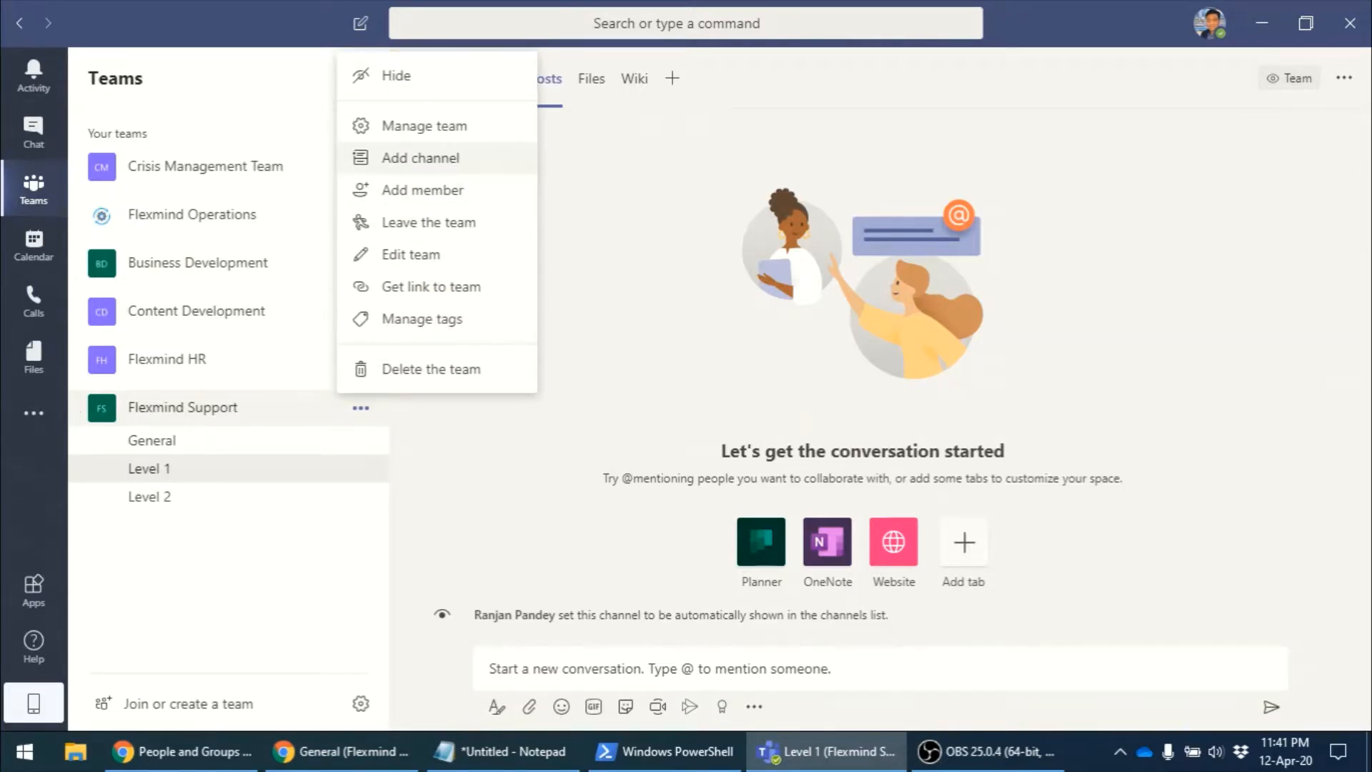
pyautogui.click(420, 158)
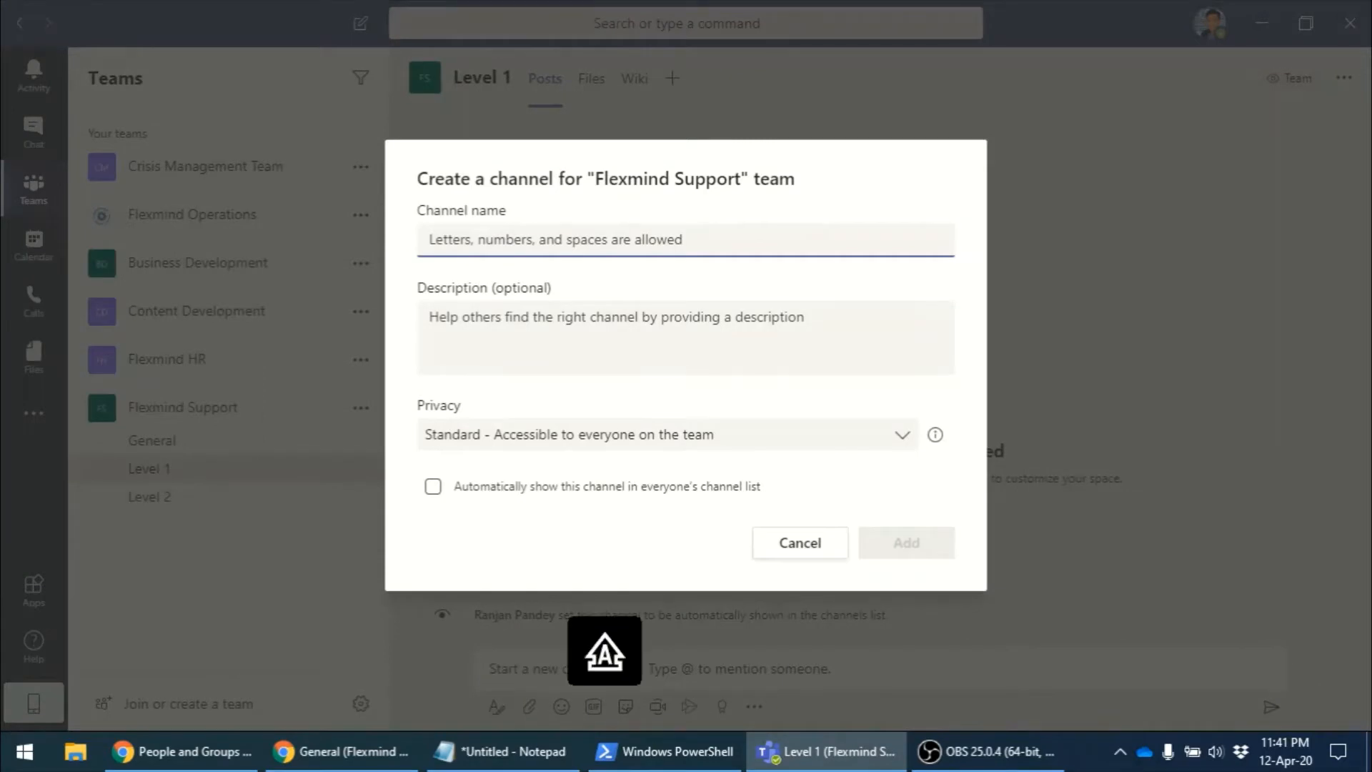
pyautogui.write('SLA E')
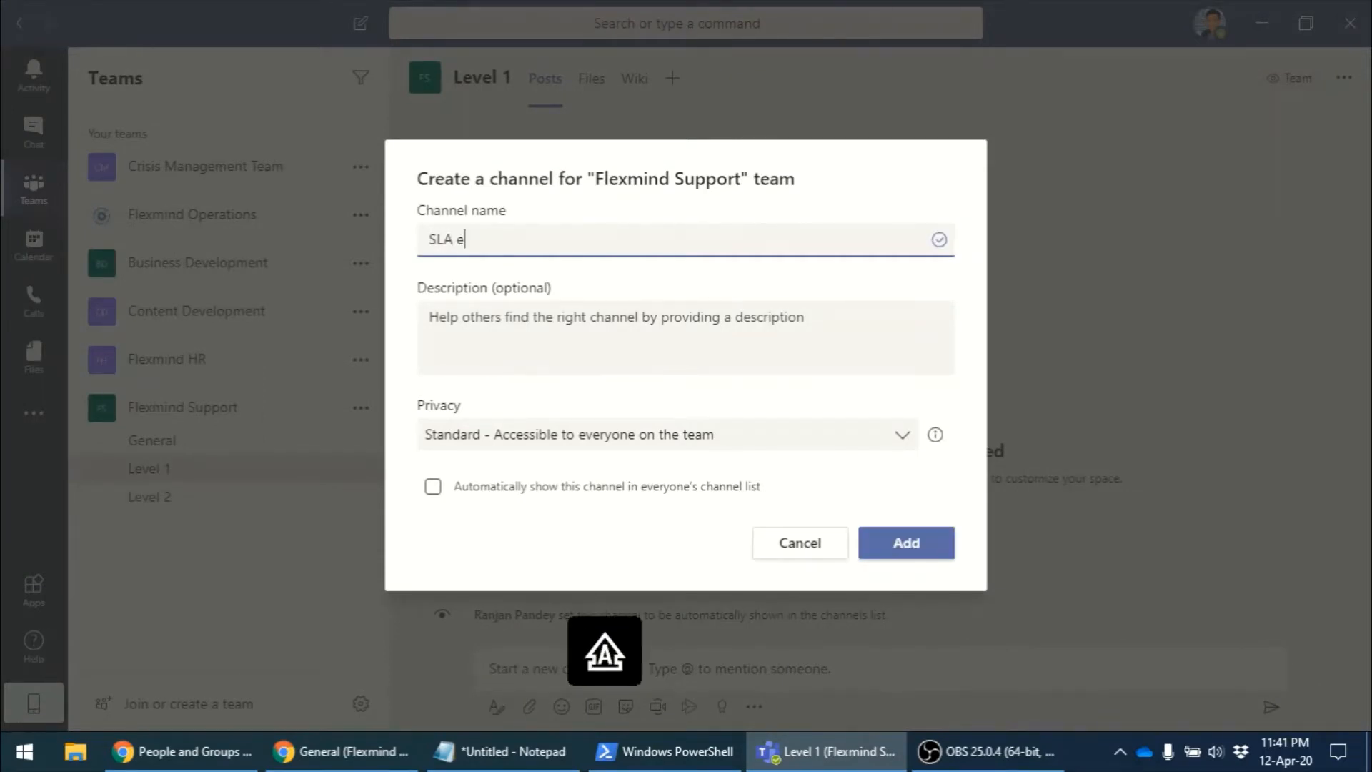
pyautogui.write('scalation')
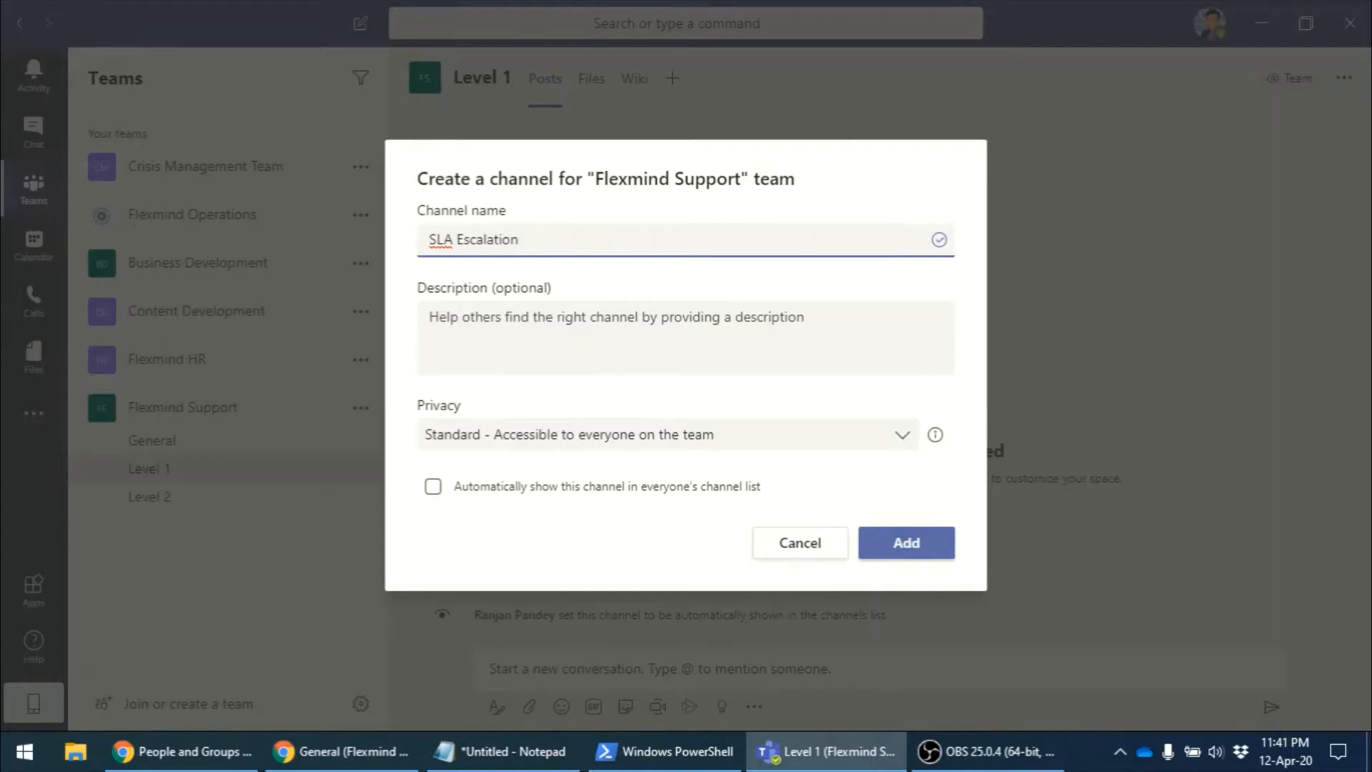
pyautogui.click(667, 435)
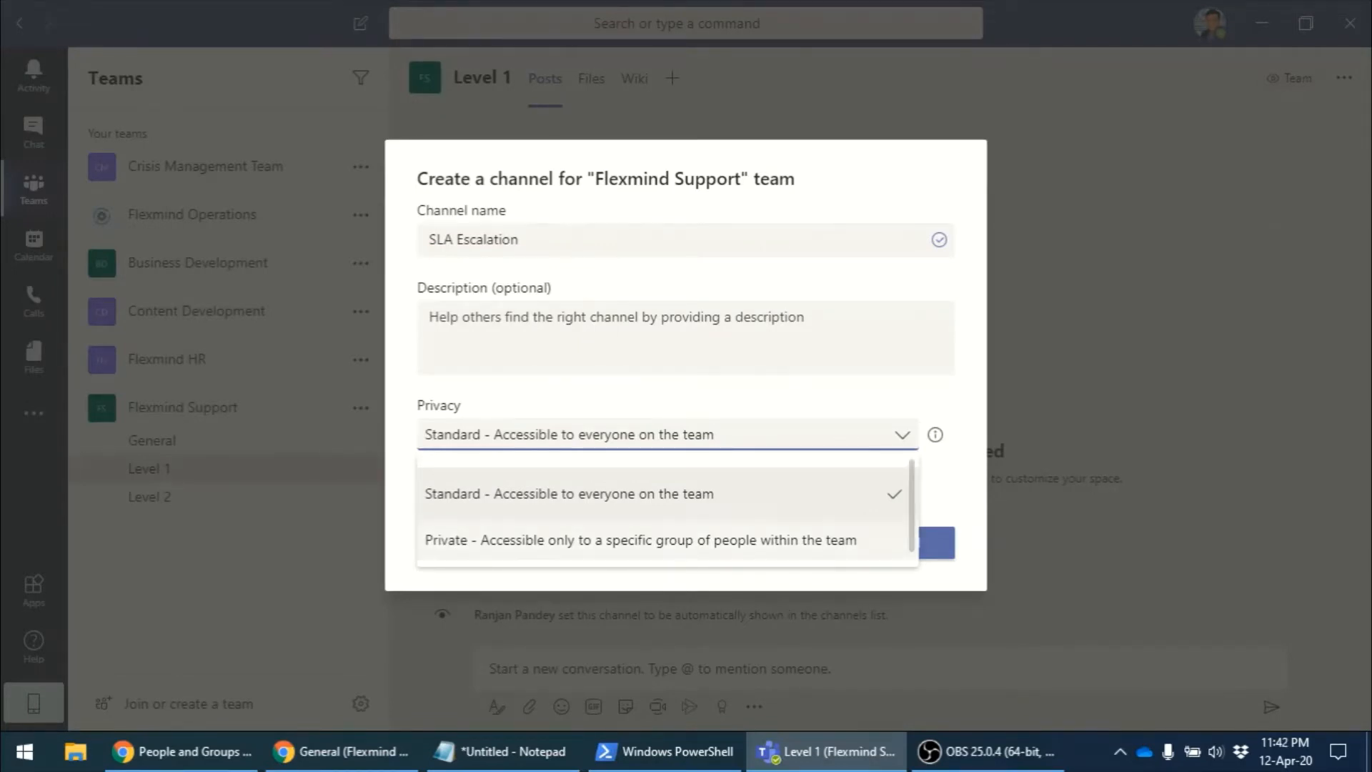
pyautogui.click(668, 540)
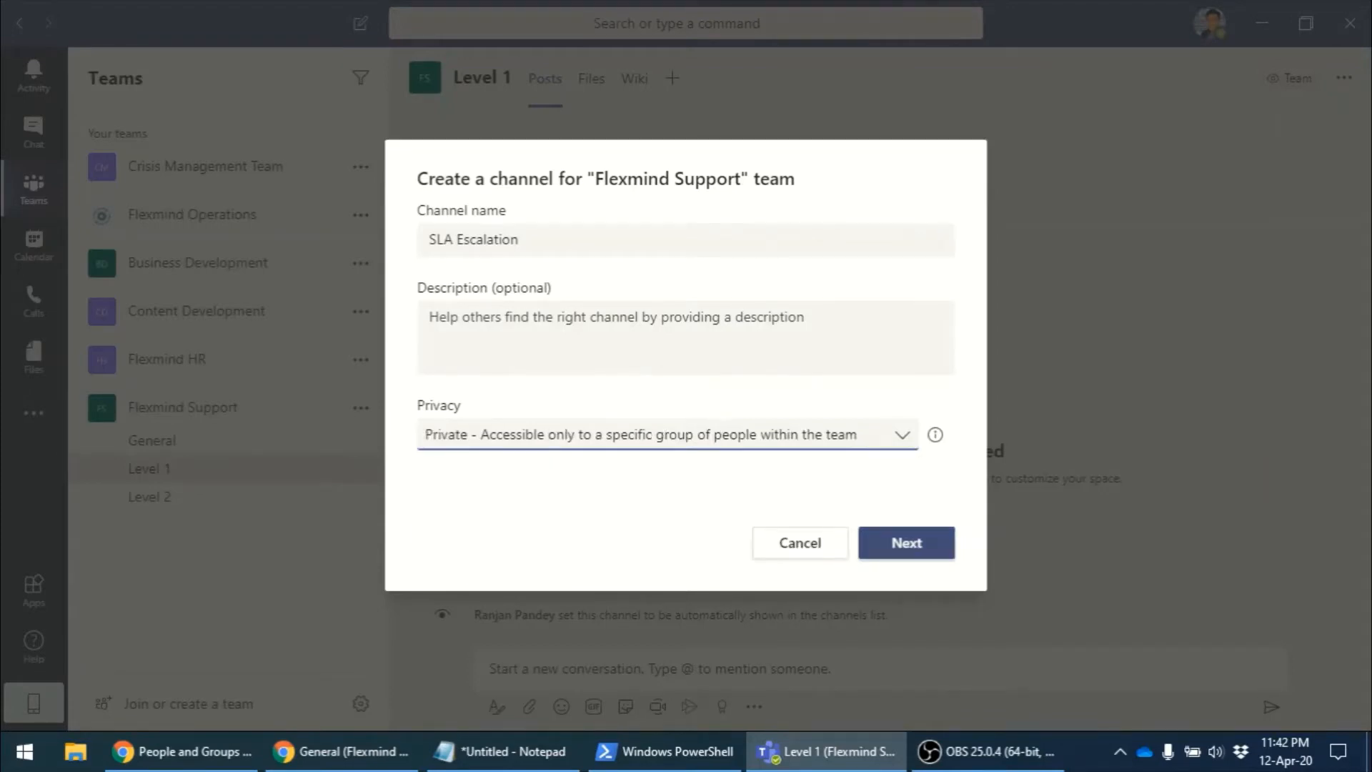
pyautogui.click(906, 542)
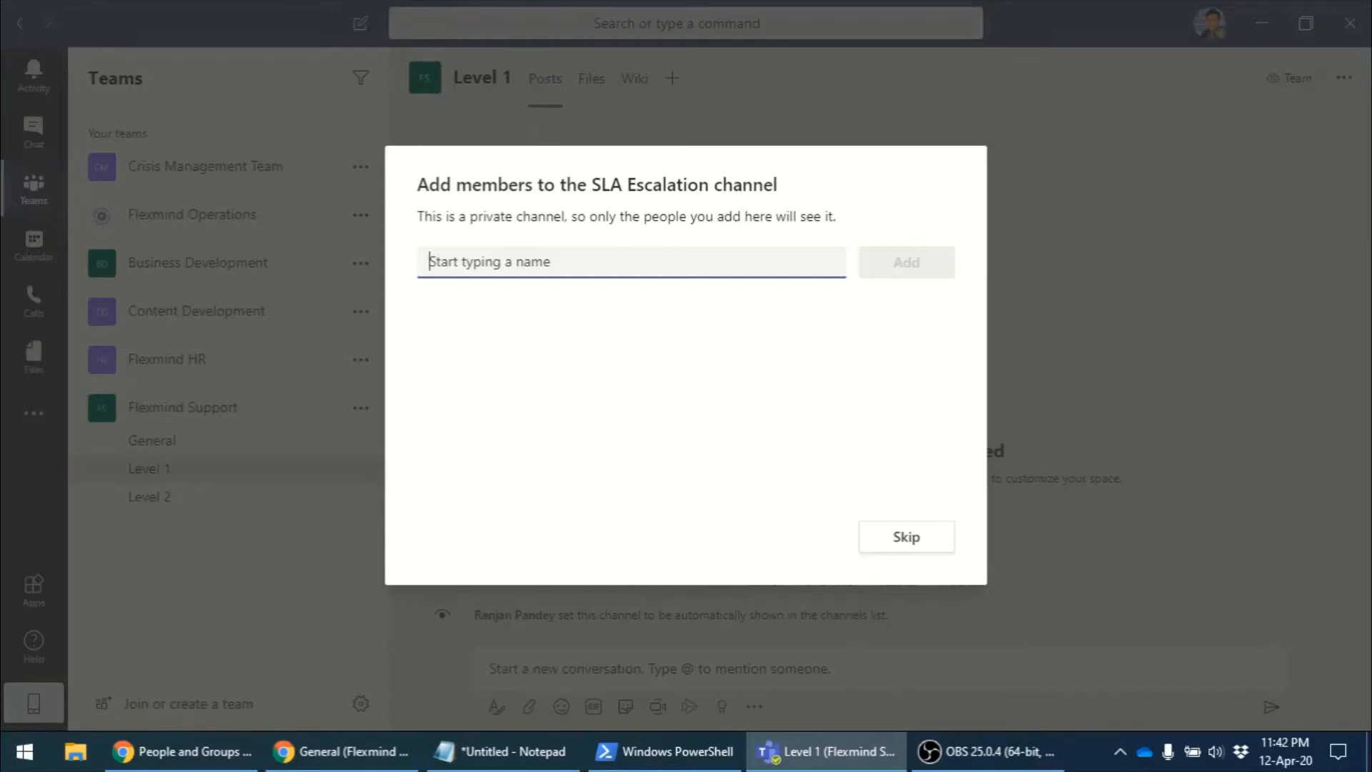
# Step: Add two team members to the private SLA Escalation channel with the Member role and finish the channel setup
pyautogui.write('rakesh')
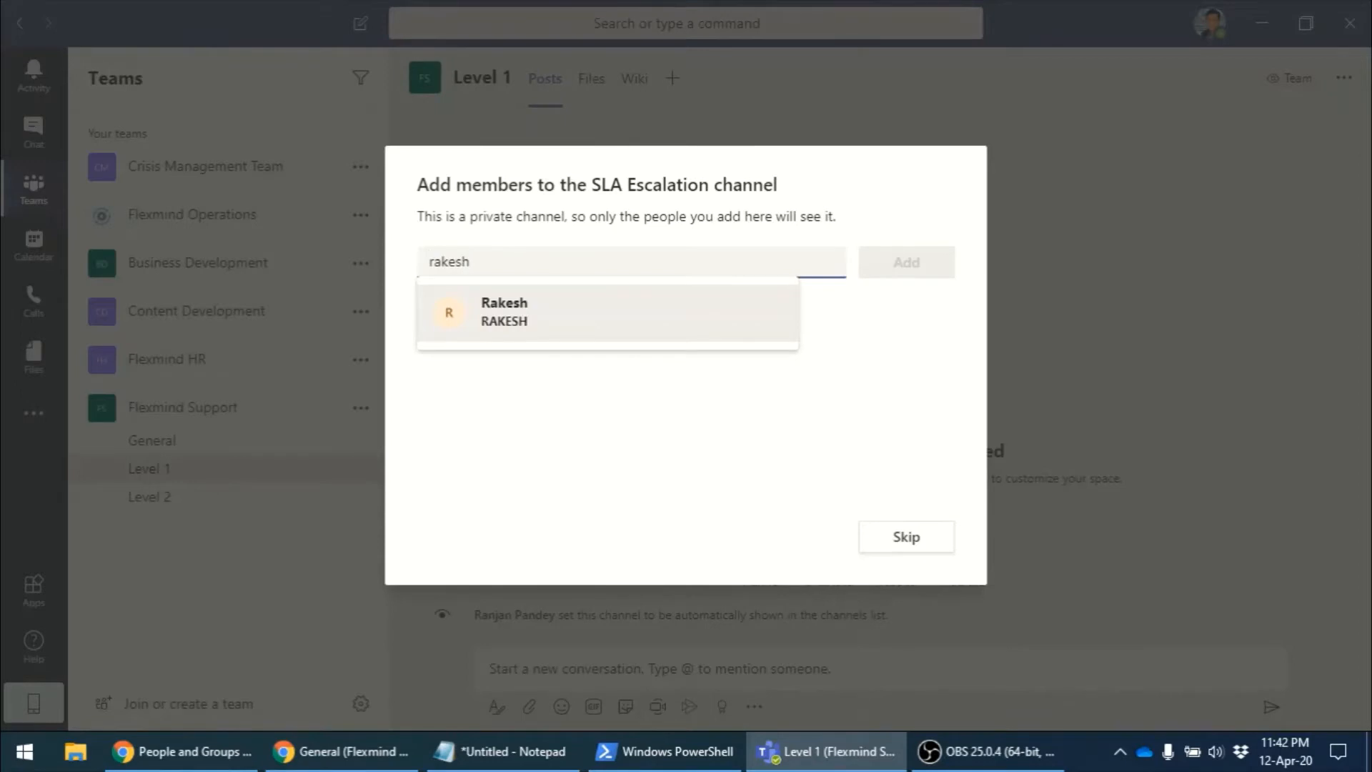
pyautogui.press('Return')
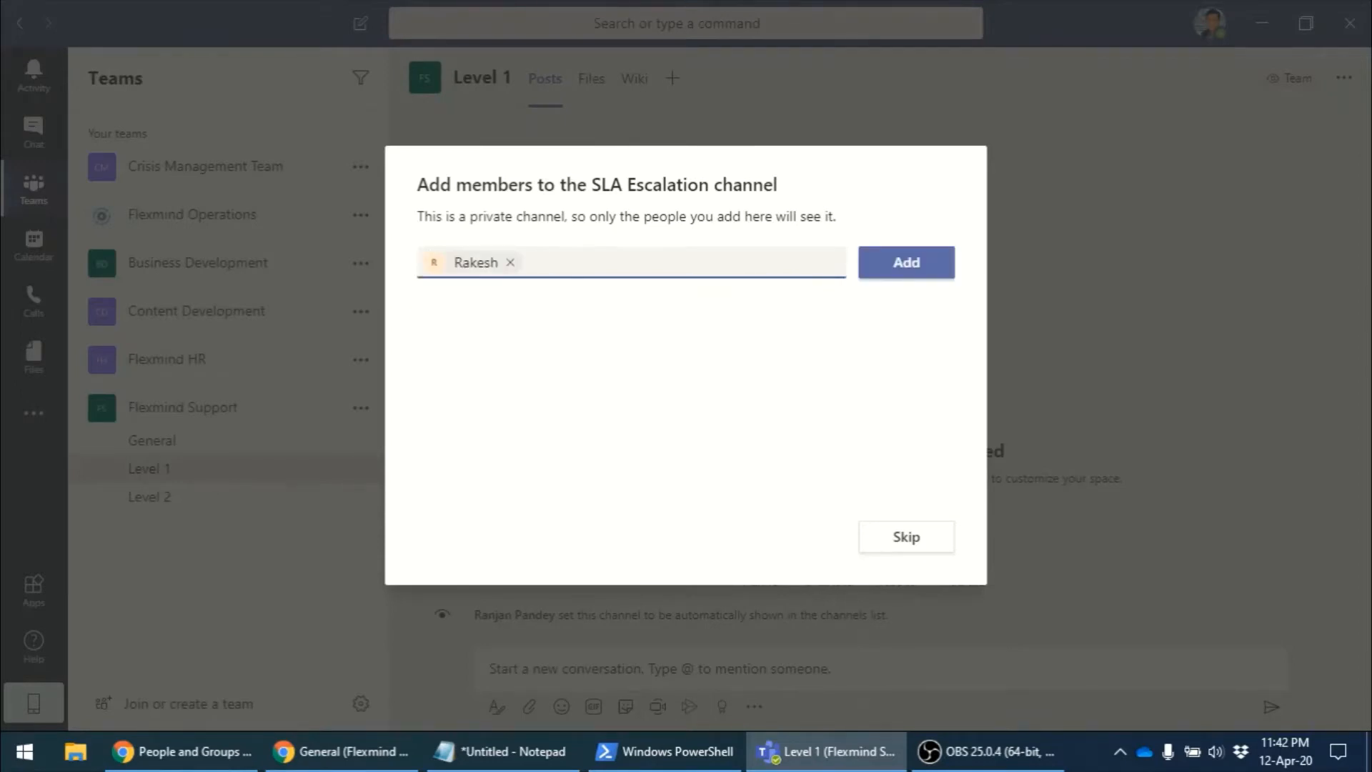
pyautogui.write('rak')
pyautogui.press('BackSpace')
pyautogui.press('BackSpace')
pyautogui.press('BackSpace')
pyautogui.write('san')
pyautogui.press('Return')
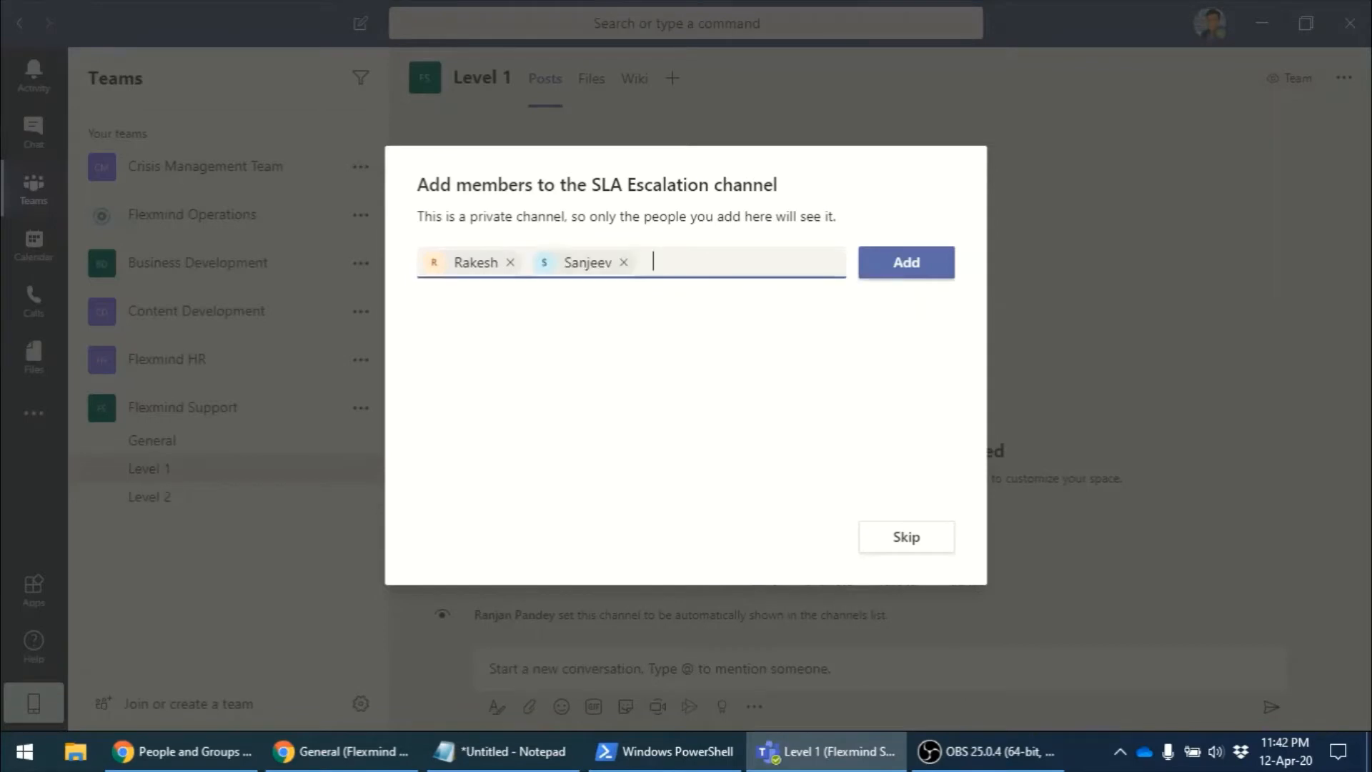
pyautogui.click(906, 262)
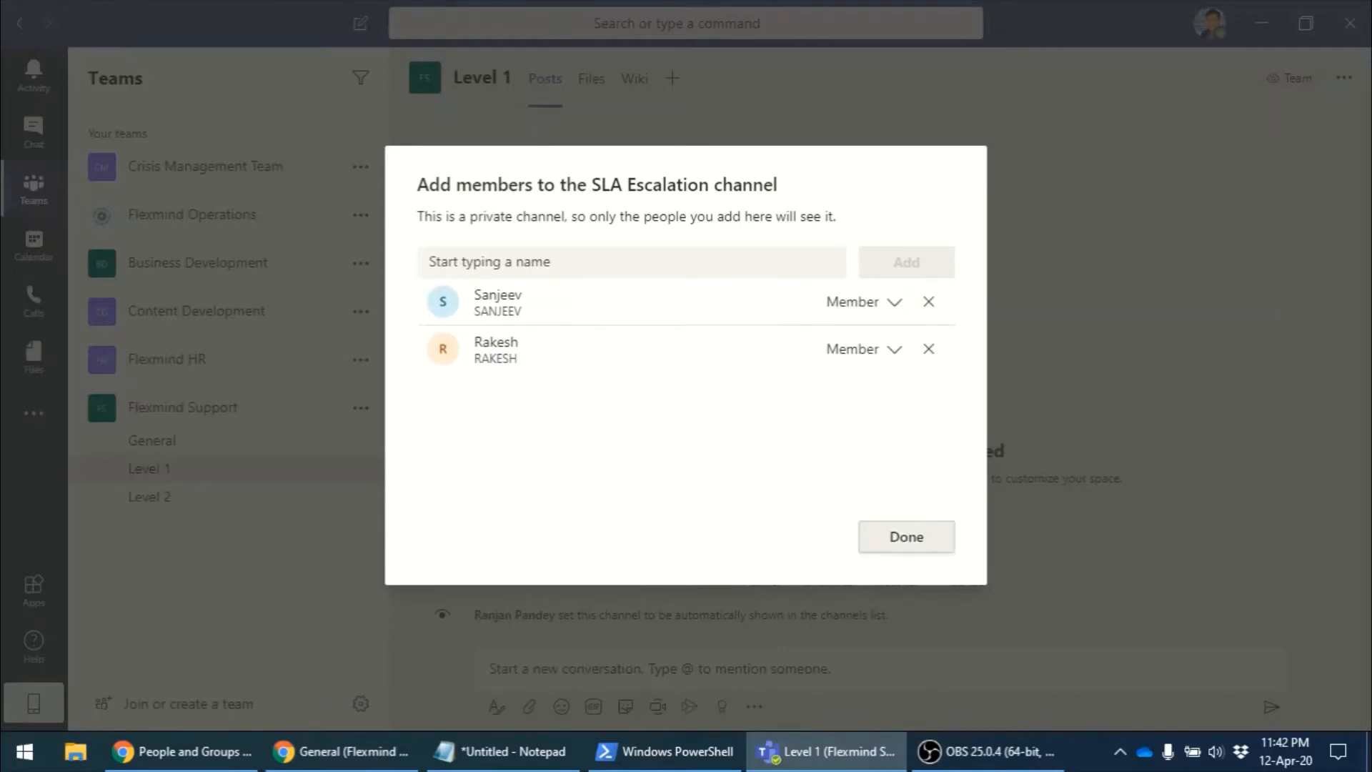
pyautogui.click(906, 537)
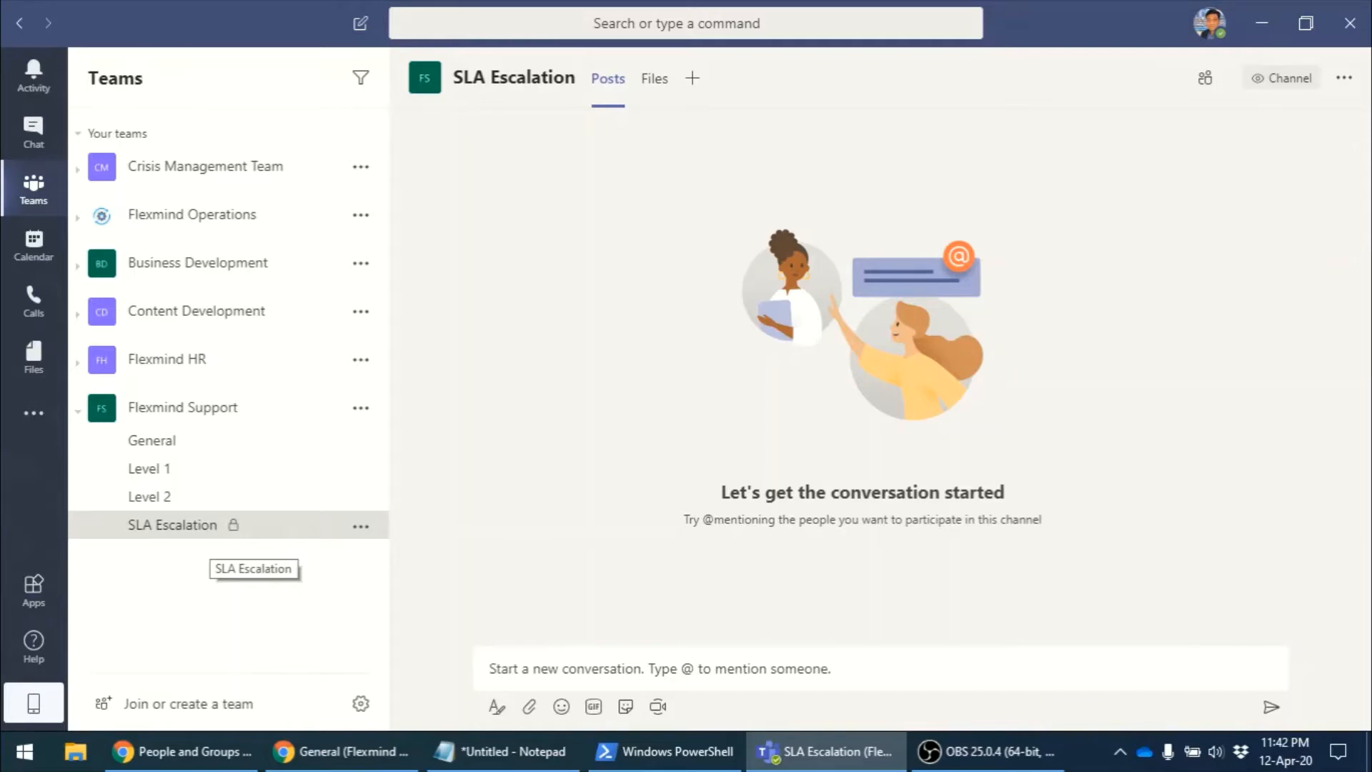
# Step: Switch to the incognito Chrome window and examine the Flexmind Support channel list and which account is signed in
pyautogui.click(340, 751)
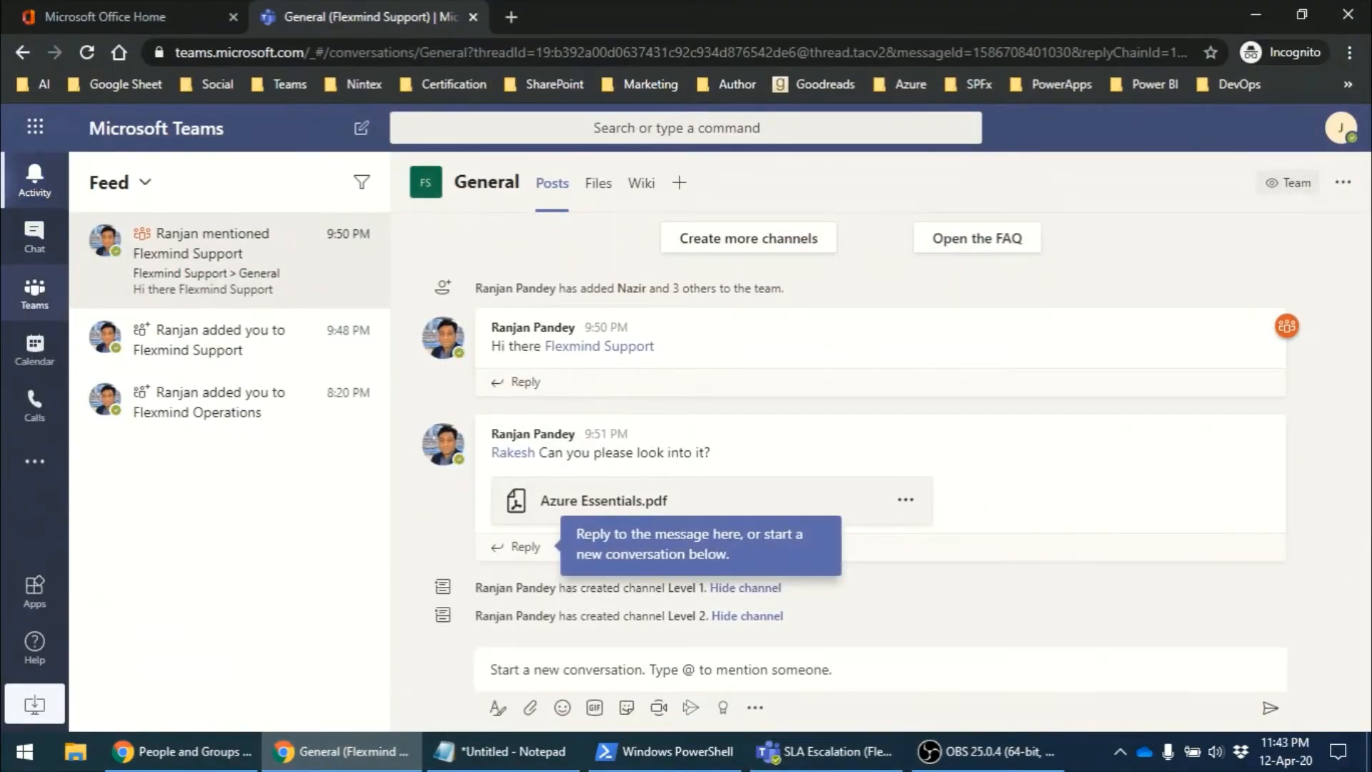
pyautogui.click(34, 292)
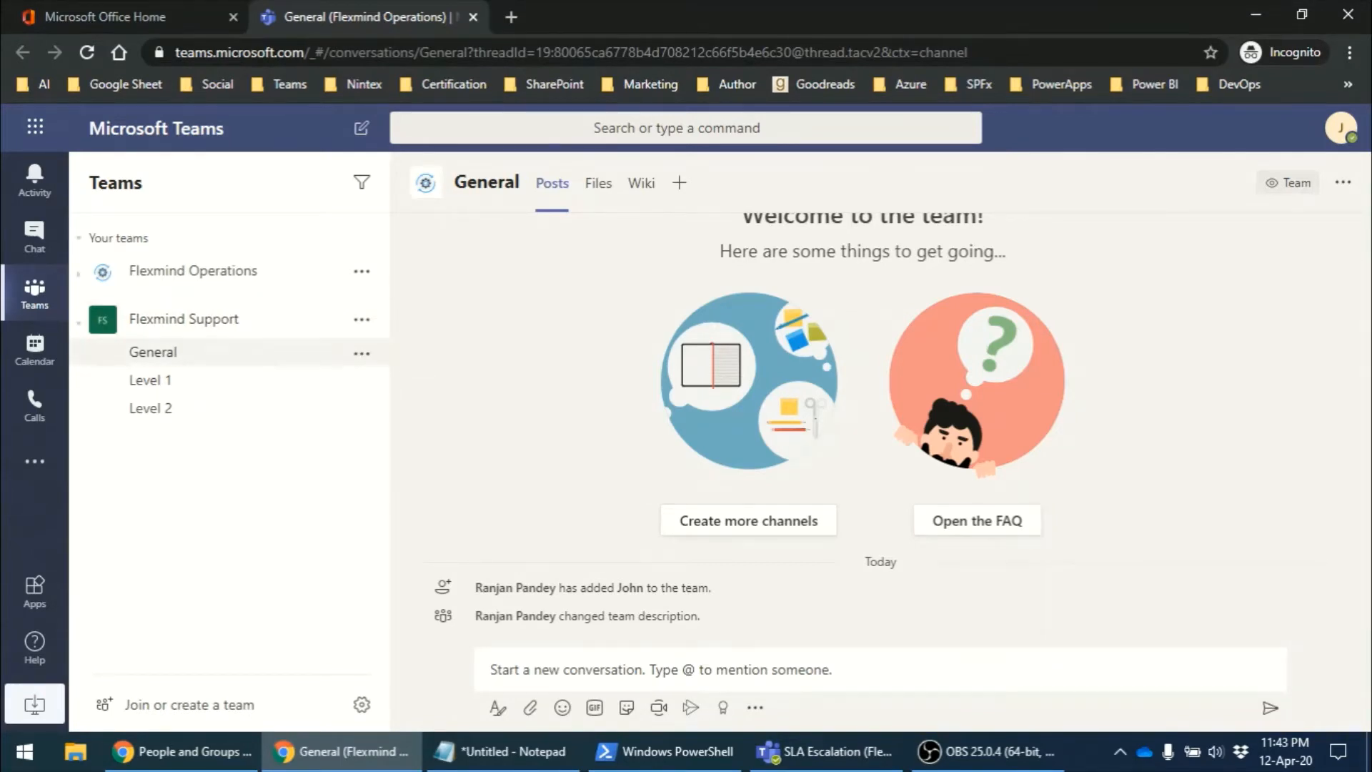
pyautogui.click(1341, 128)
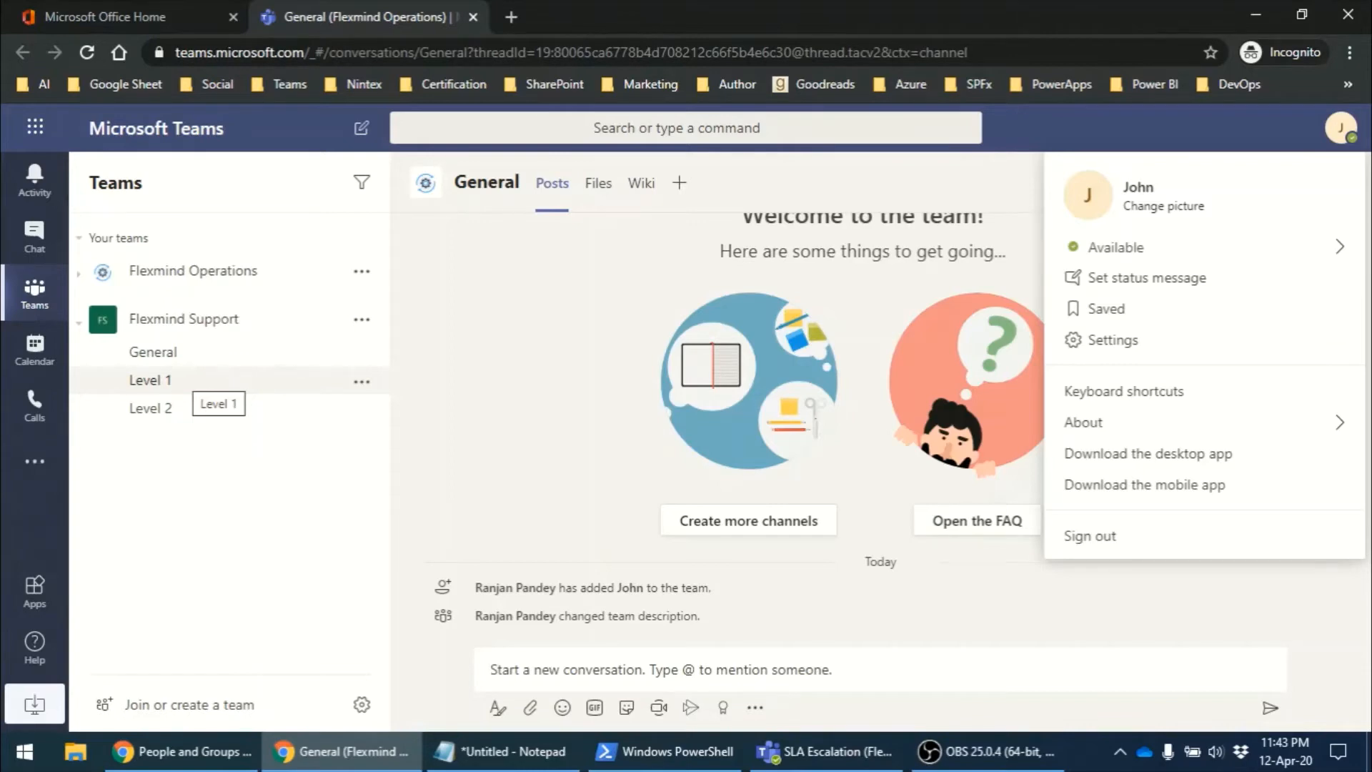
# Step: Switch to the Flexmind Support SharePoint site, reload its Documents library, compare its folders with the channels in Teams, and check the signed-in account
pyautogui.click(182, 751)
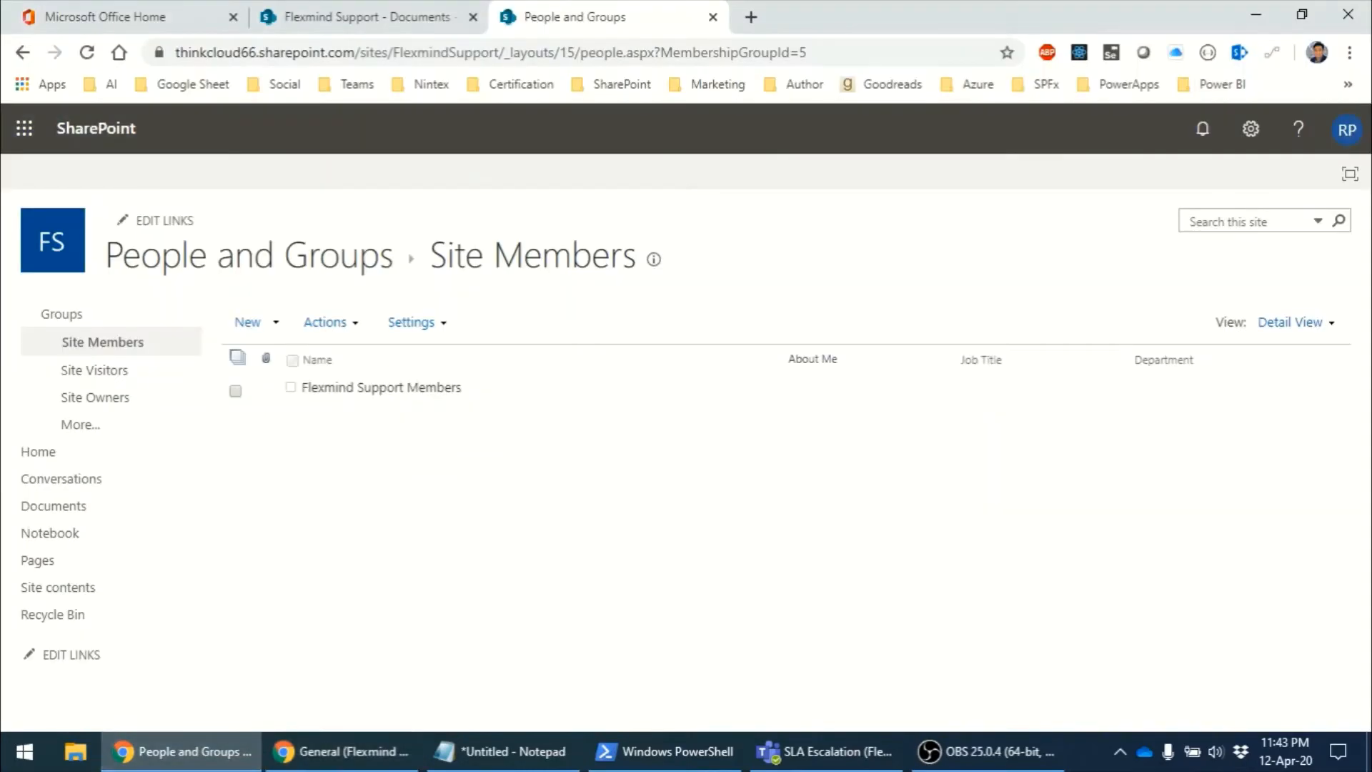
pyautogui.click(366, 17)
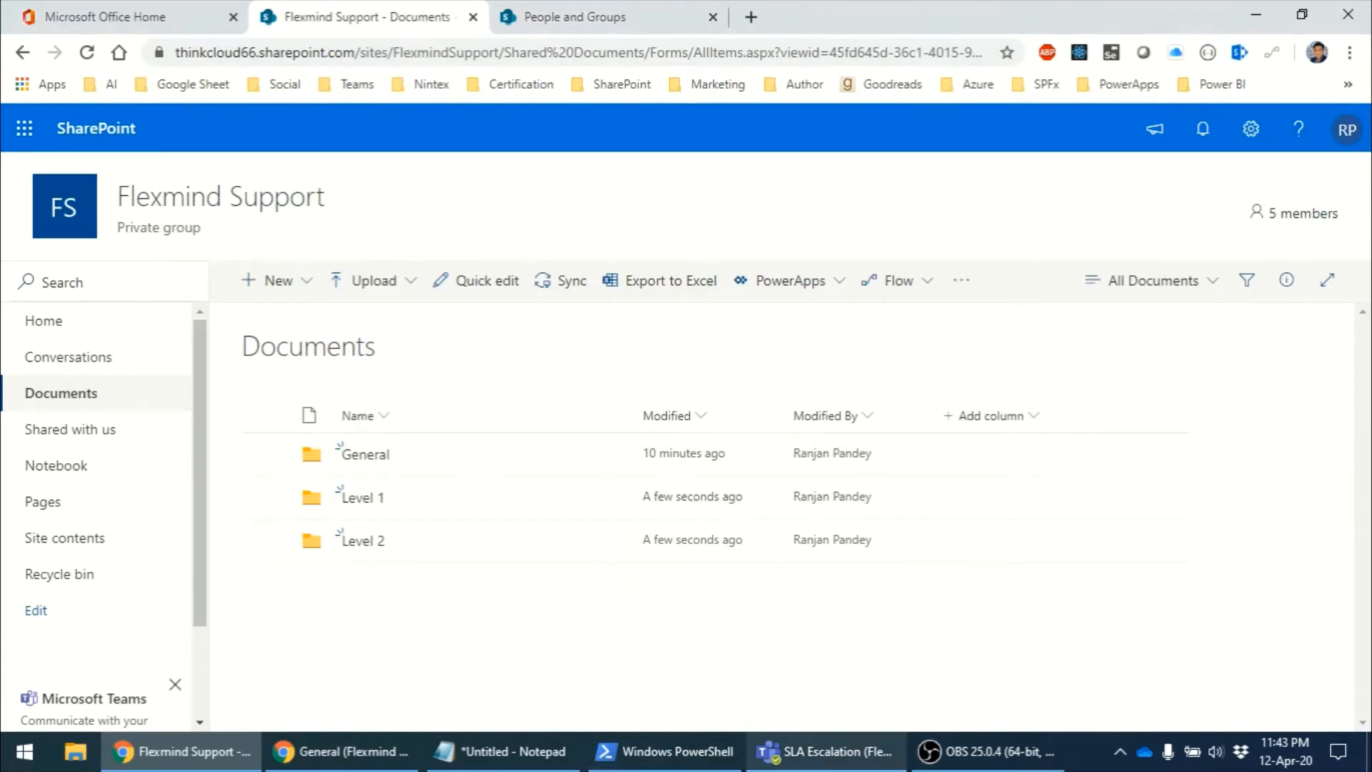
pyautogui.click(825, 751)
pyautogui.moveTo(247, 23); pyautogui.dragTo(726, 54)
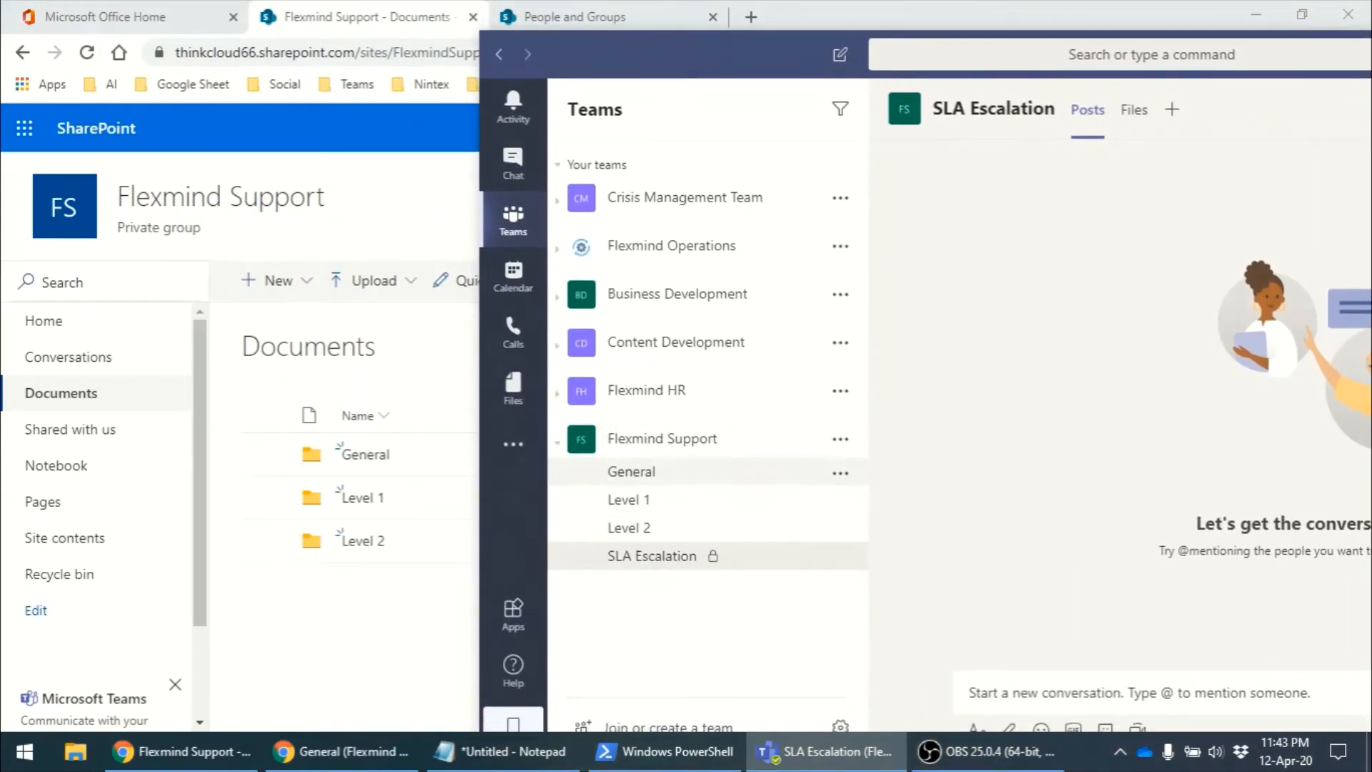
pyautogui.click(86, 52)
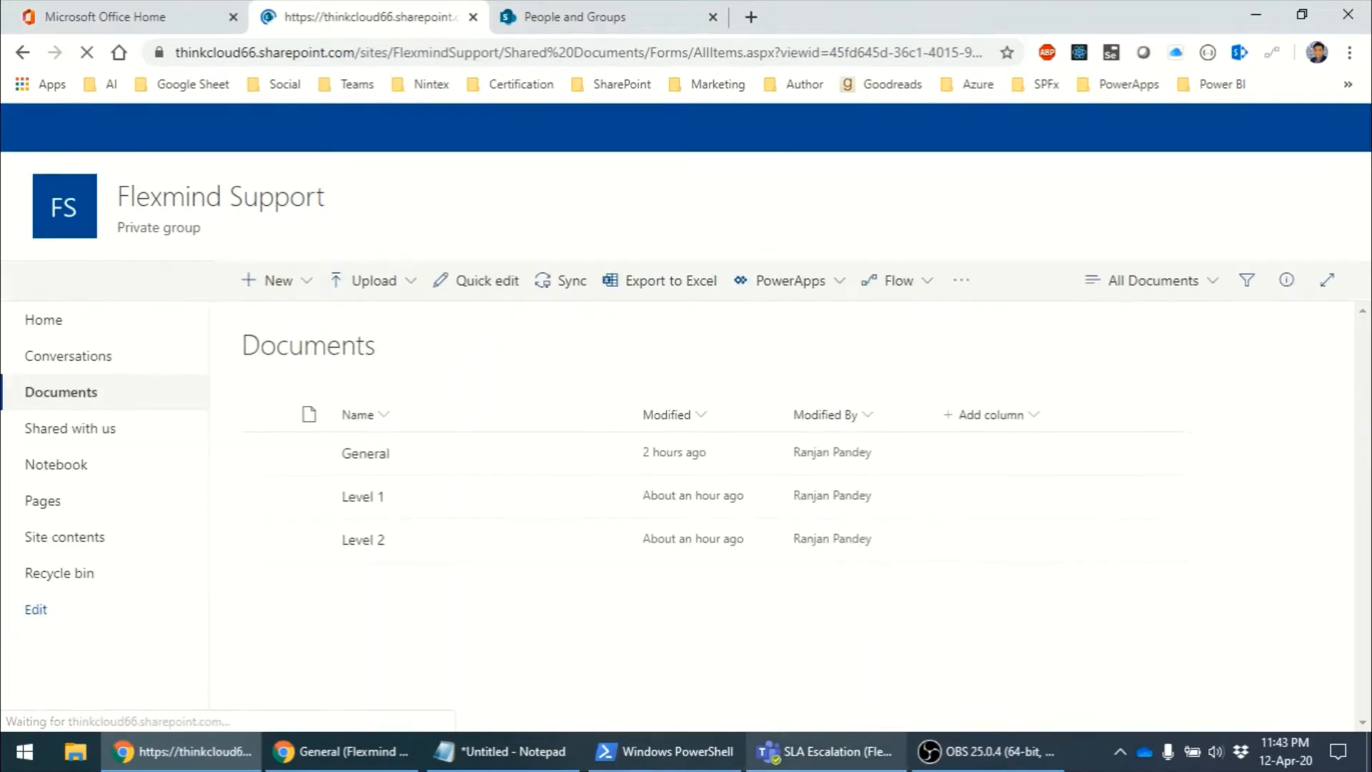
pyautogui.click(826, 752)
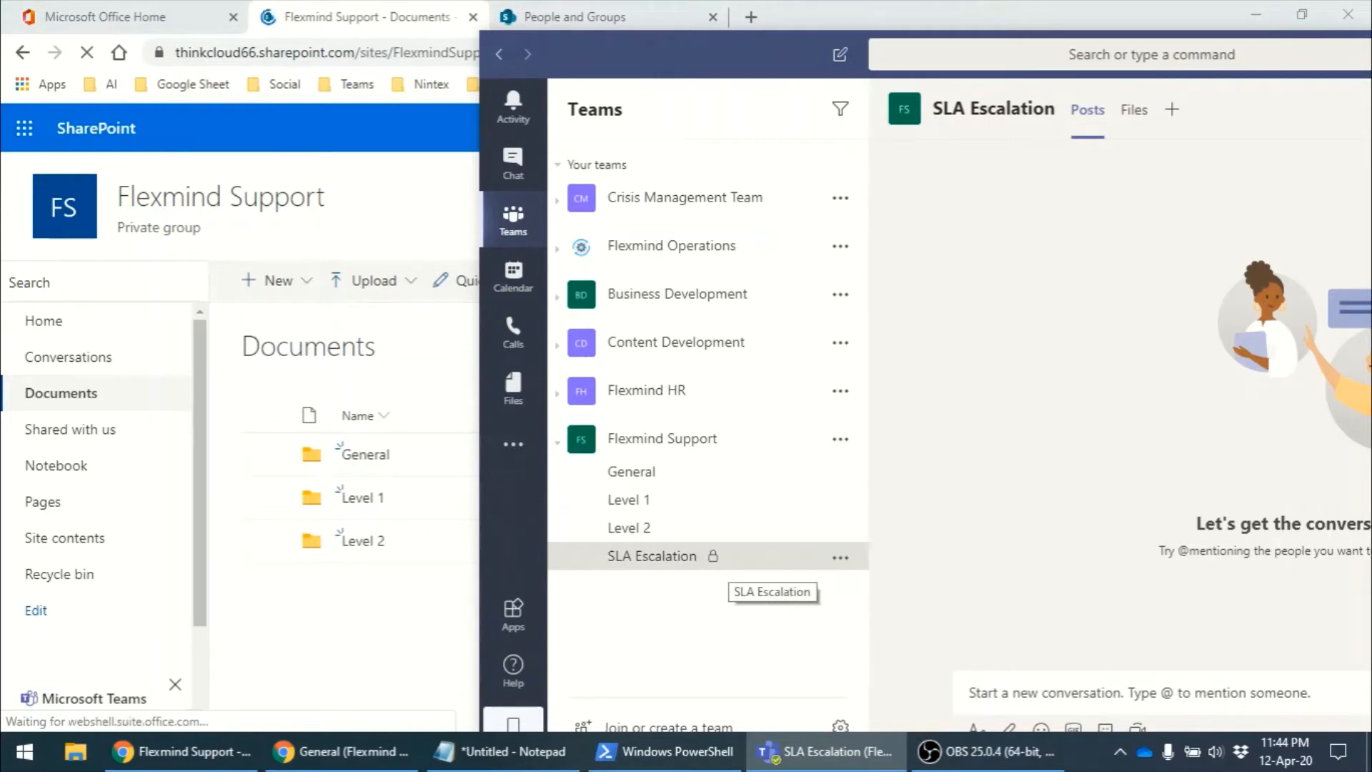
pyautogui.moveTo(762, 54); pyautogui.dragTo(757, 24)
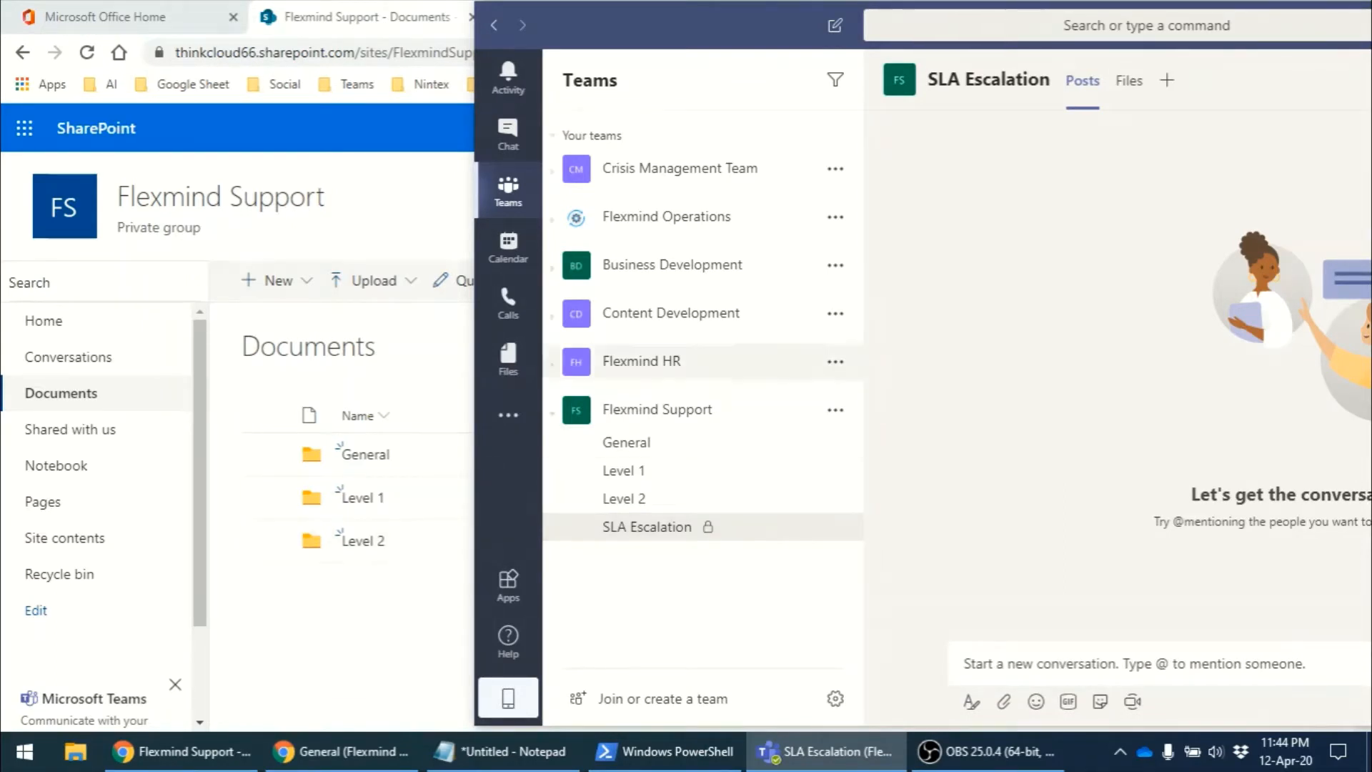
pyautogui.click(827, 751)
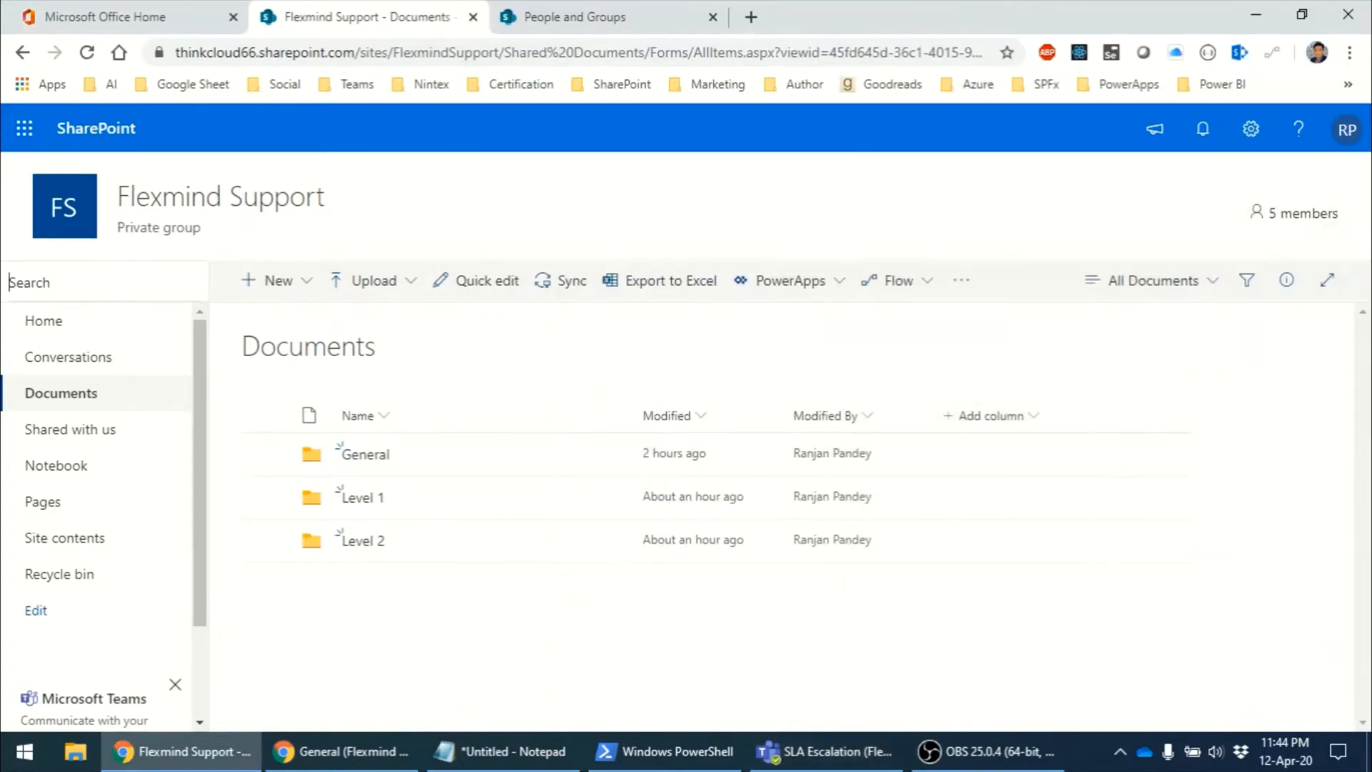
pyautogui.click(1347, 129)
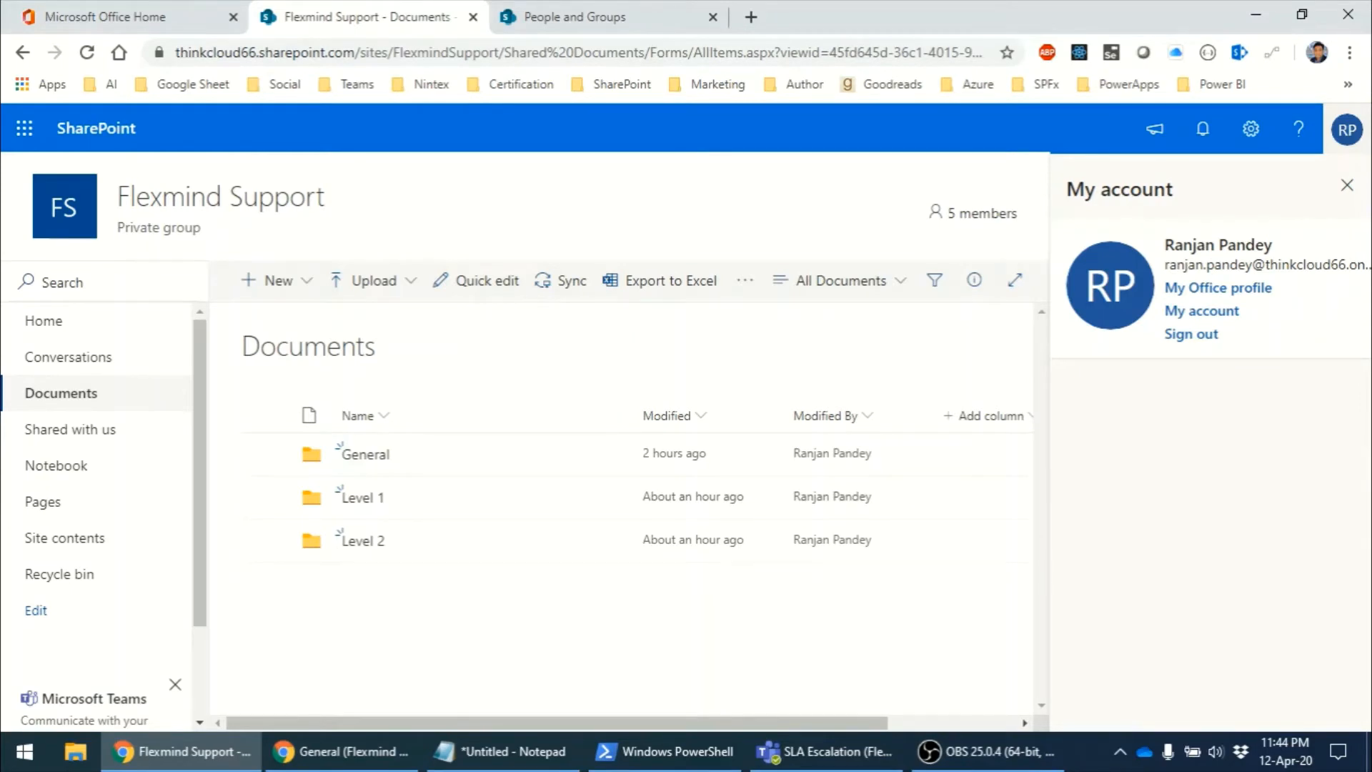
# Step: Switch to Teams and upload Azure Essentials, Power Automate & SPFx - 4 days, and SaaS ISV Playbook - 091418 to the SLA Escalation channel's files
pyautogui.click(823, 751)
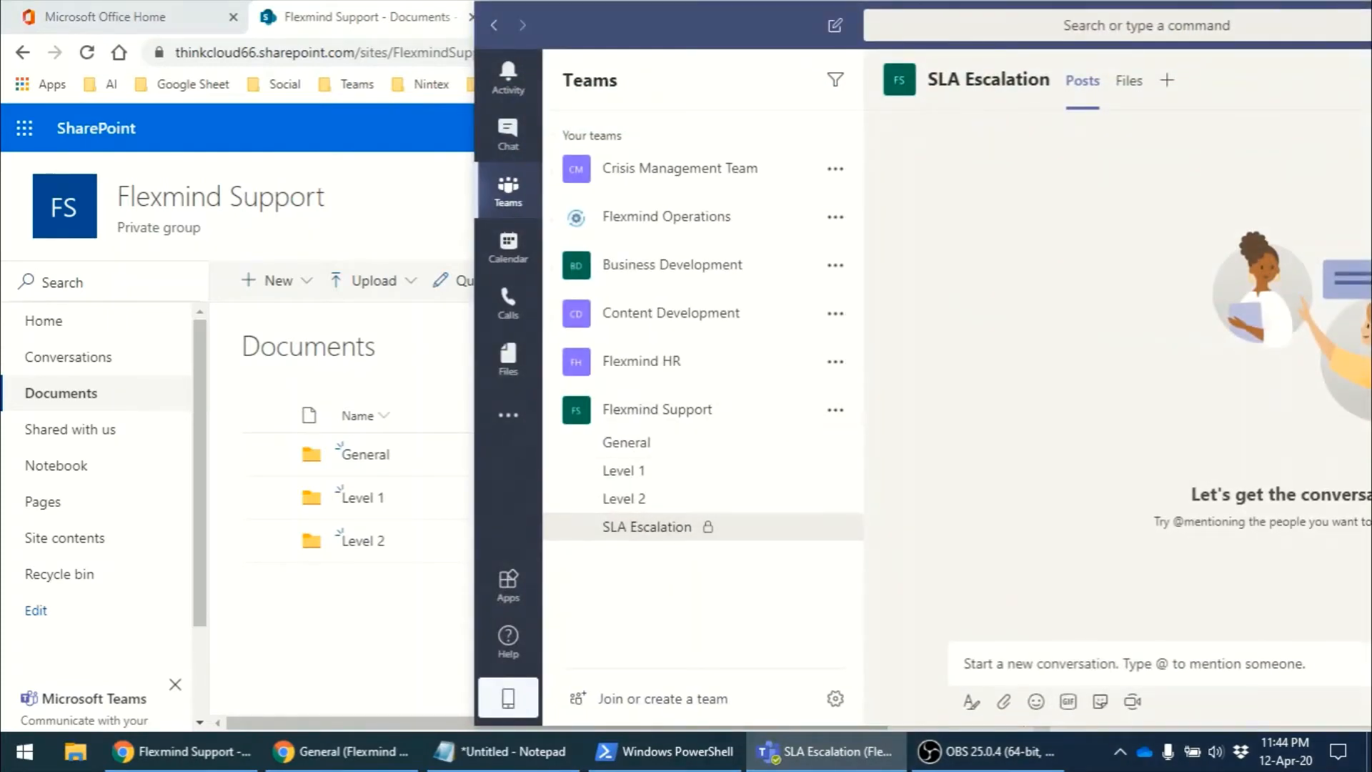
pyautogui.click(1128, 80)
pyautogui.doubleClick(686, 25)
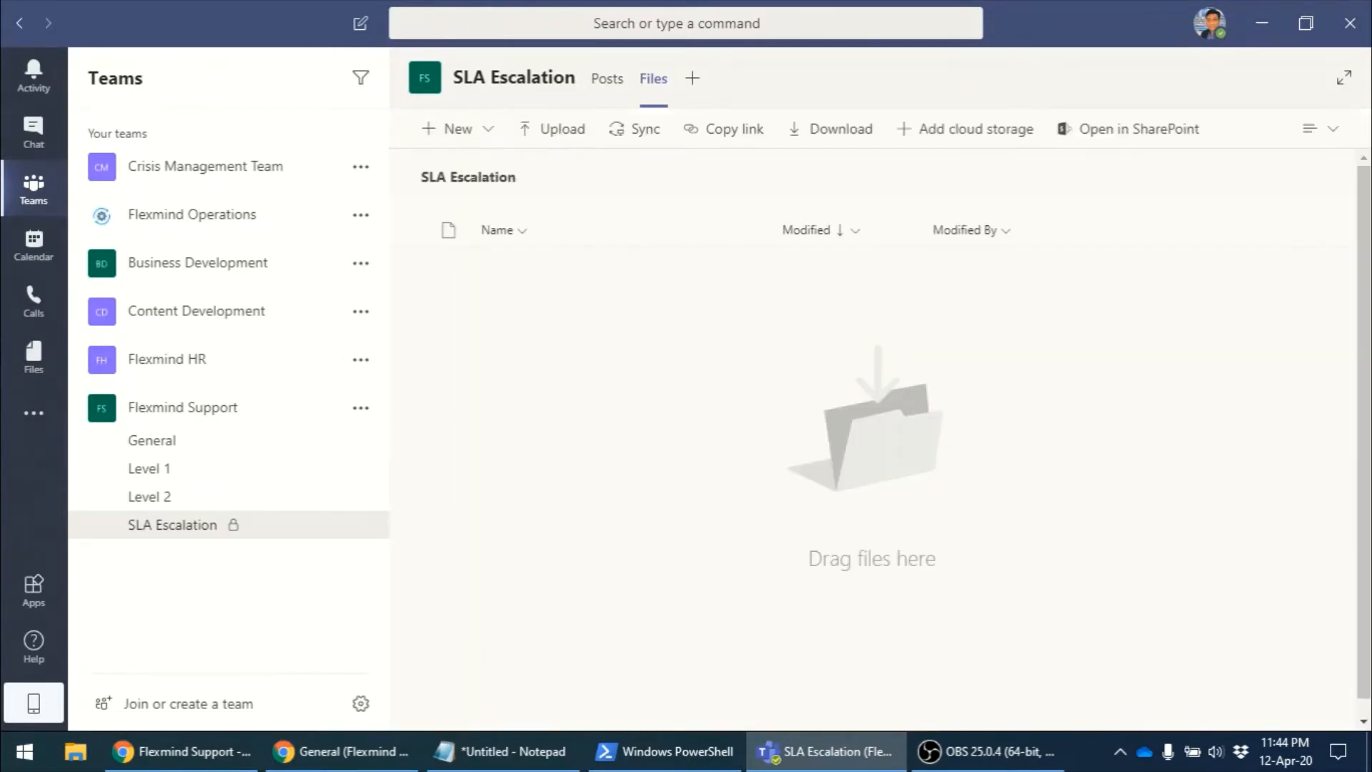
pyautogui.click(554, 129)
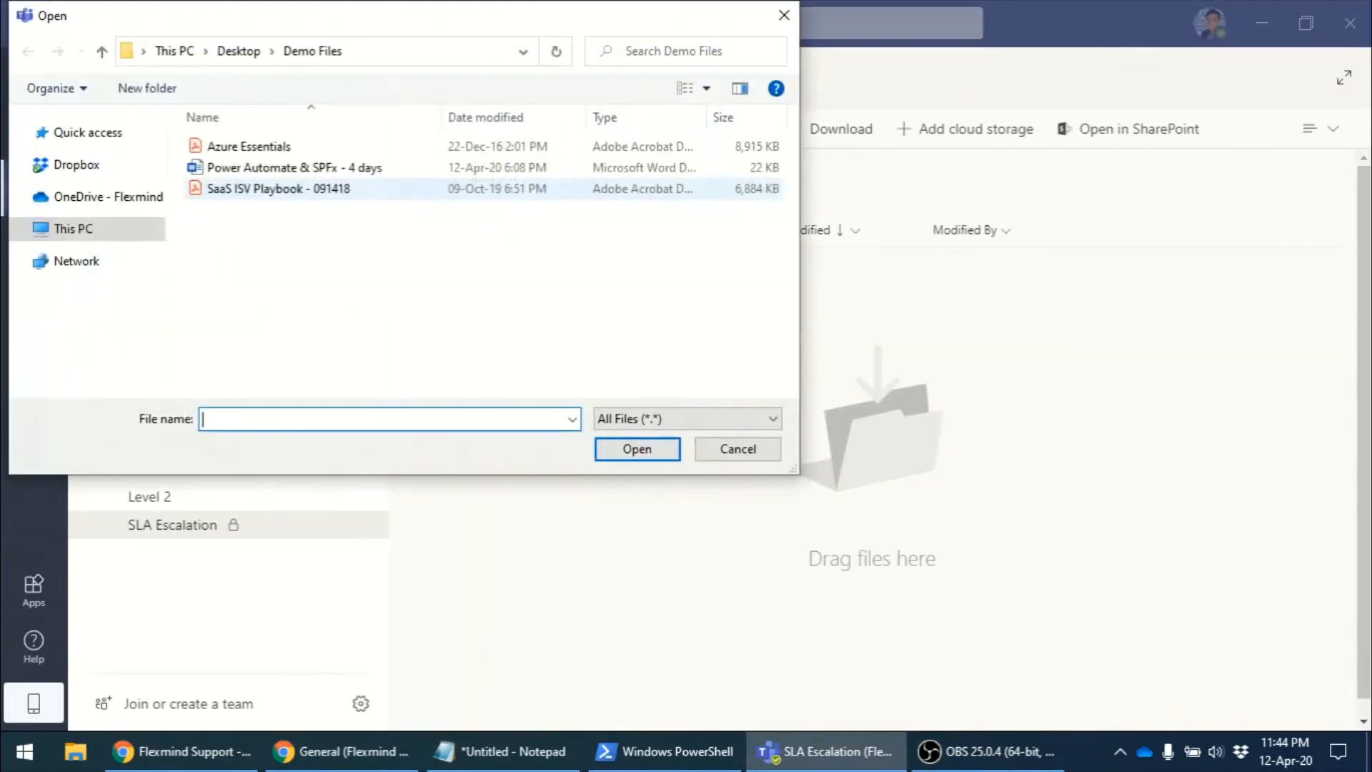
pyautogui.click(285, 147)
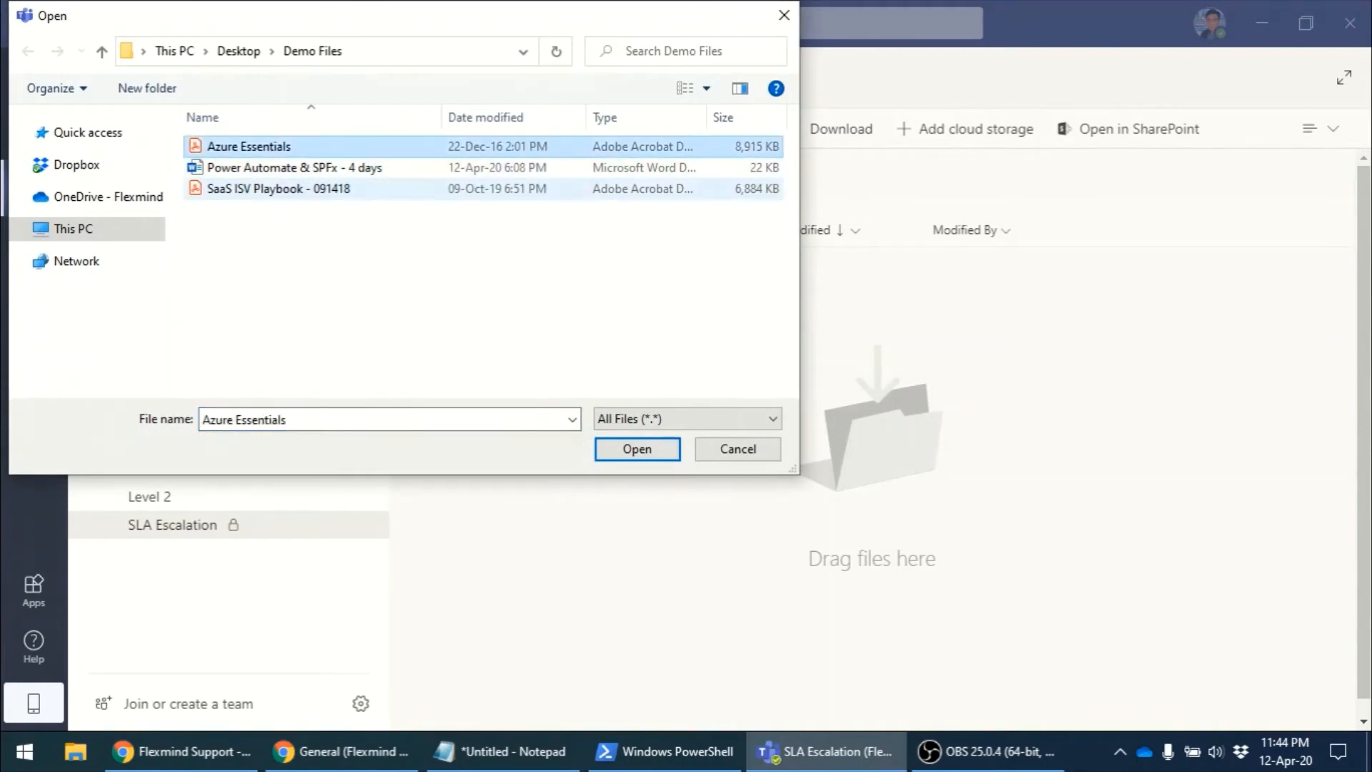
pyautogui.keyDown('shift'); pyautogui.click(286, 189); pyautogui.keyUp('shift')
pyautogui.press('Return')
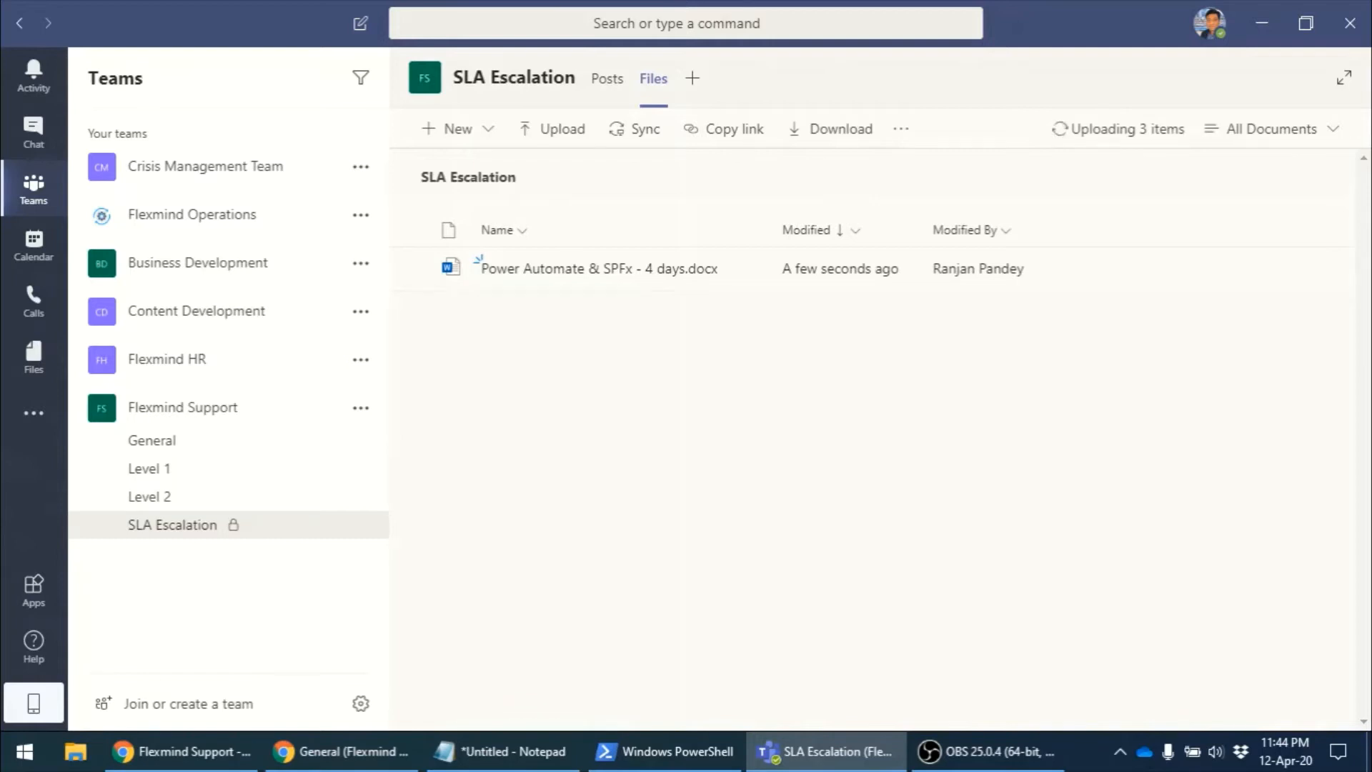
# Step: Reload the SharePoint Documents library and compare its folders side by side with the SLA Escalation files in Teams
pyautogui.click(342, 752)
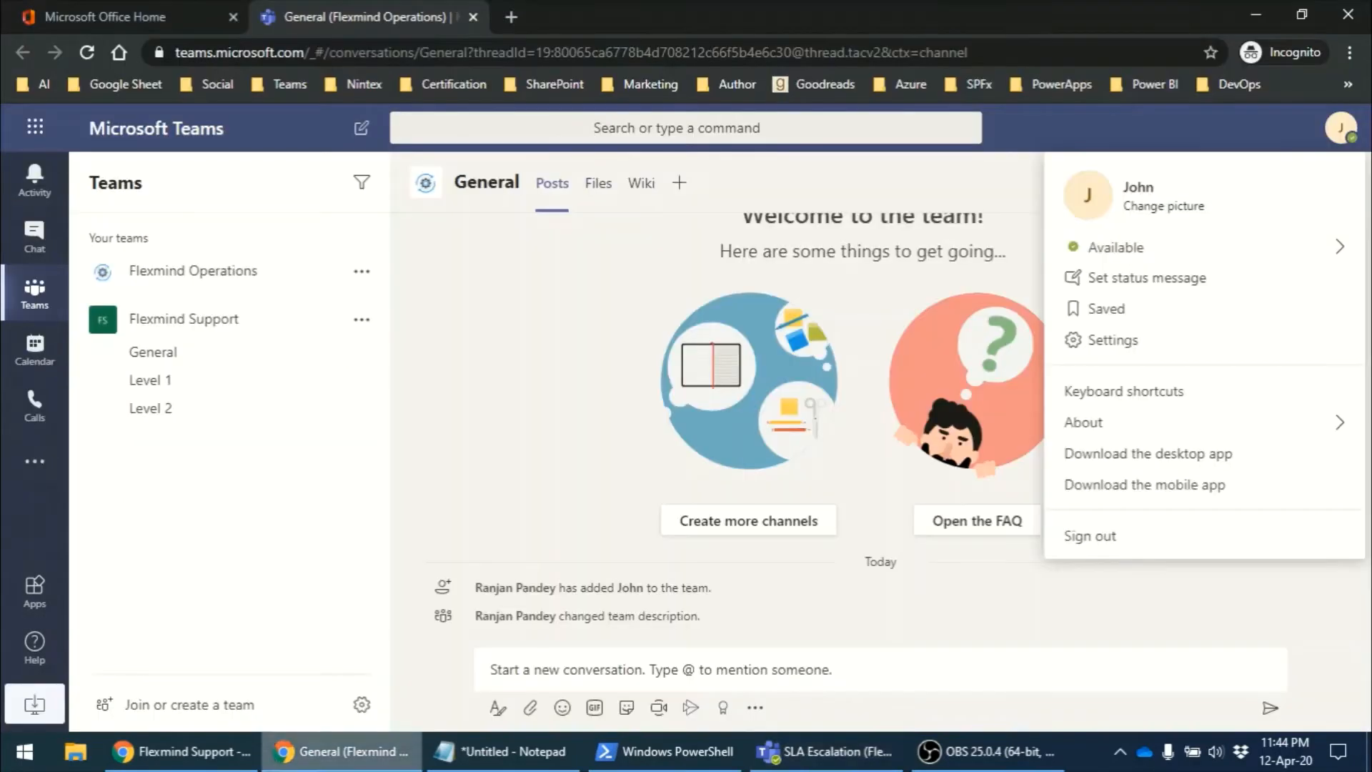
pyautogui.click(180, 752)
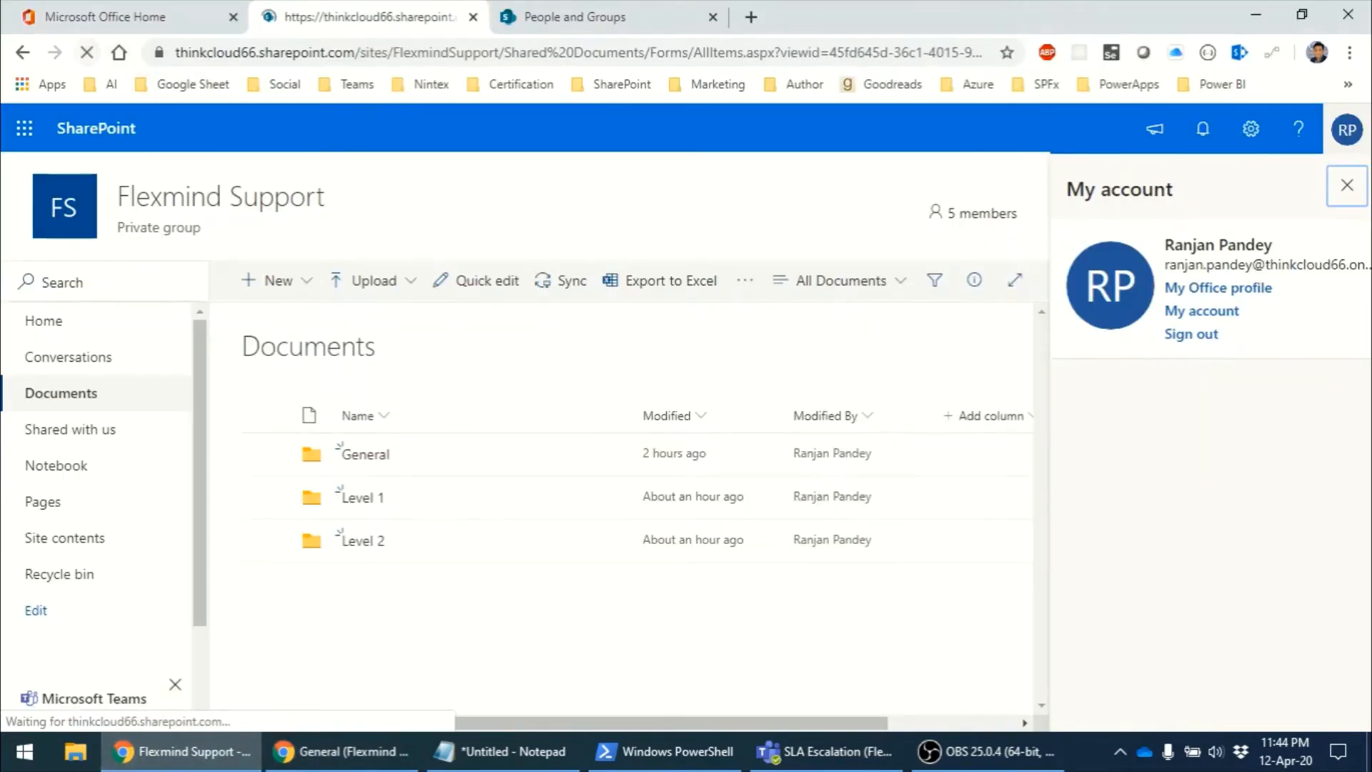
pyautogui.click(825, 751)
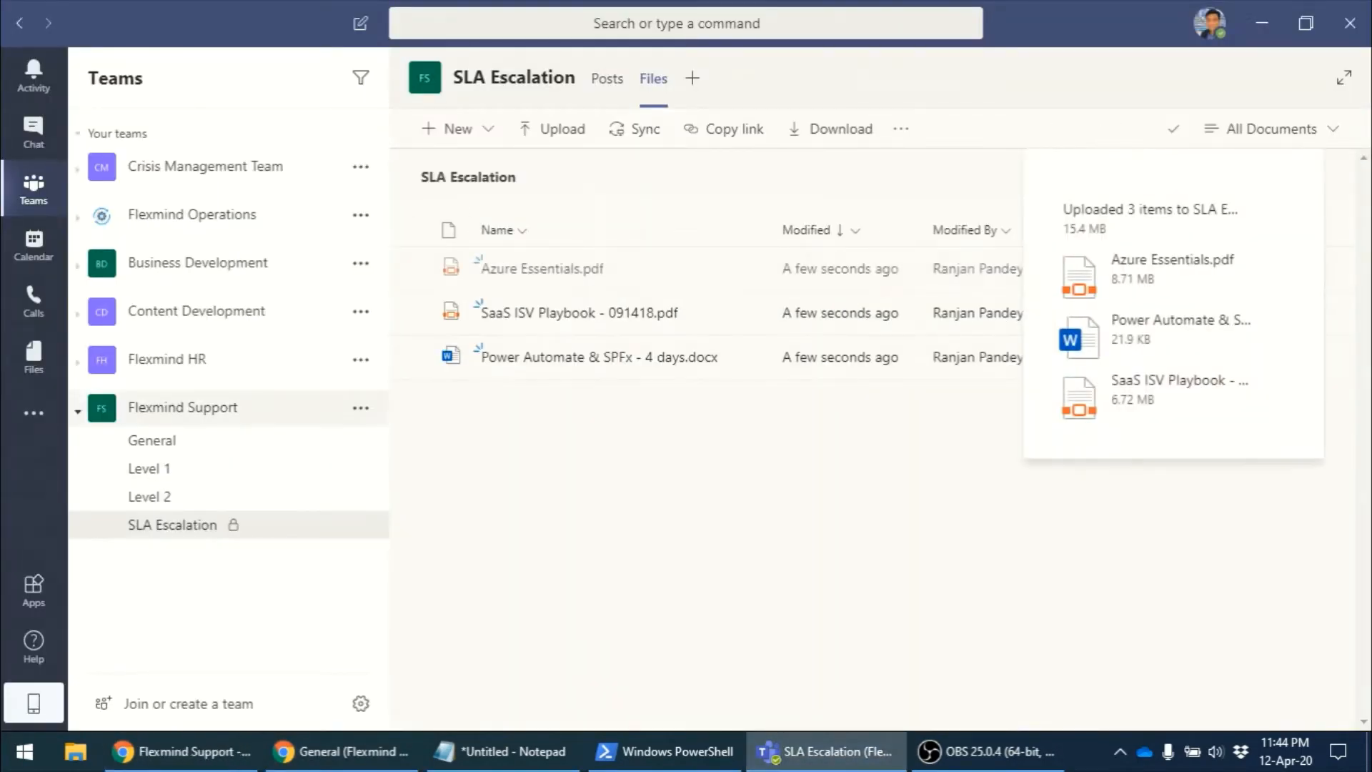
pyautogui.moveTo(203, 24); pyautogui.dragTo(695, 55)
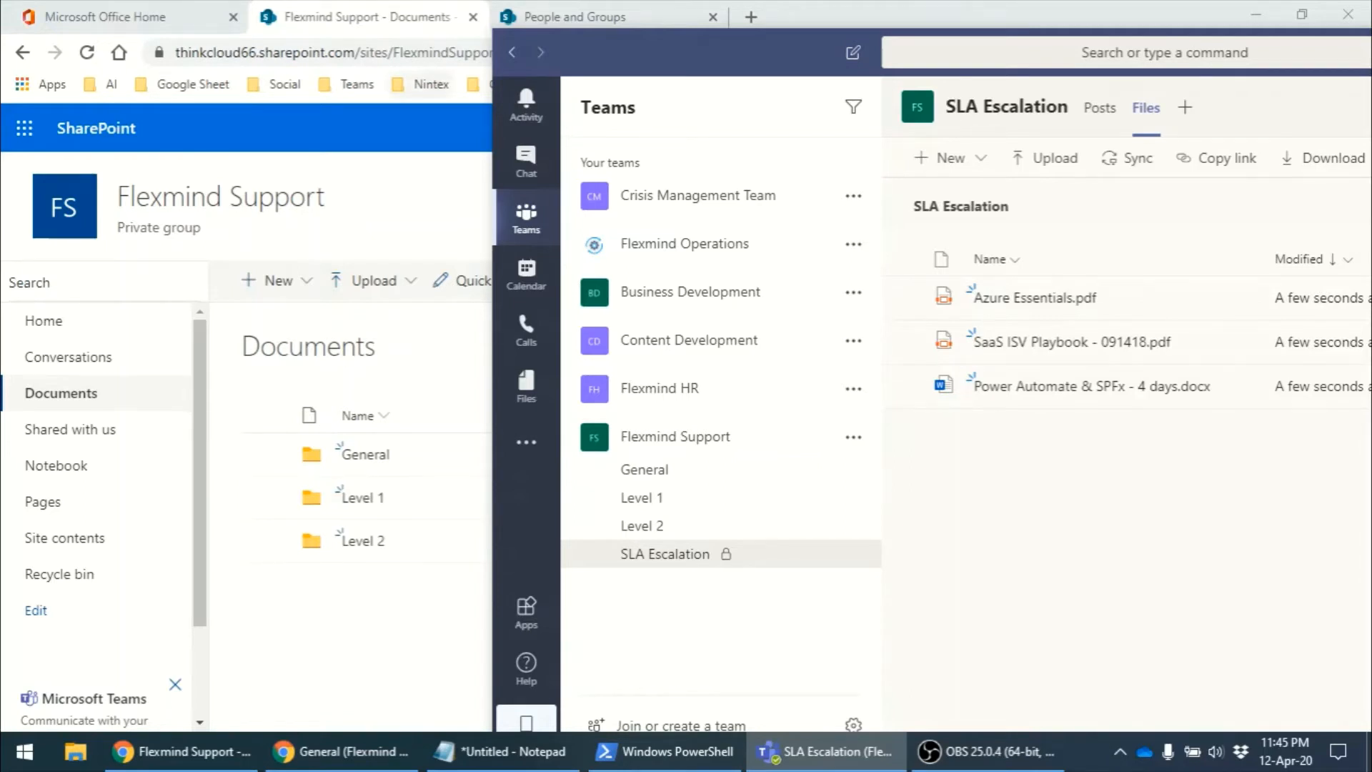
# Step: Examine the site portion of the Documents library's web address, ending at sites/FlexmindSupport, in Chrome
pyautogui.click(427, 53)
pyautogui.click(433, 53)
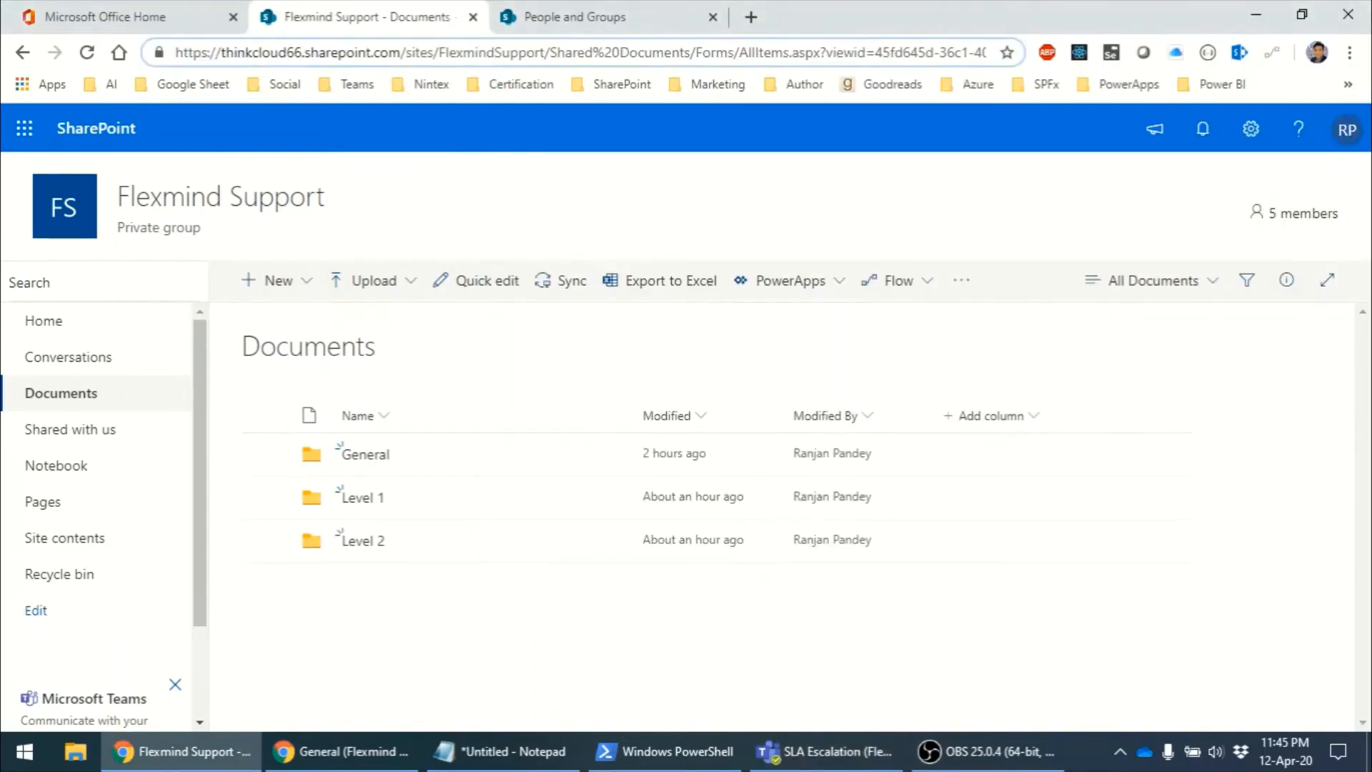
pyautogui.click(544, 52)
pyautogui.moveTo(545, 52); pyautogui.dragTo(175, 52)
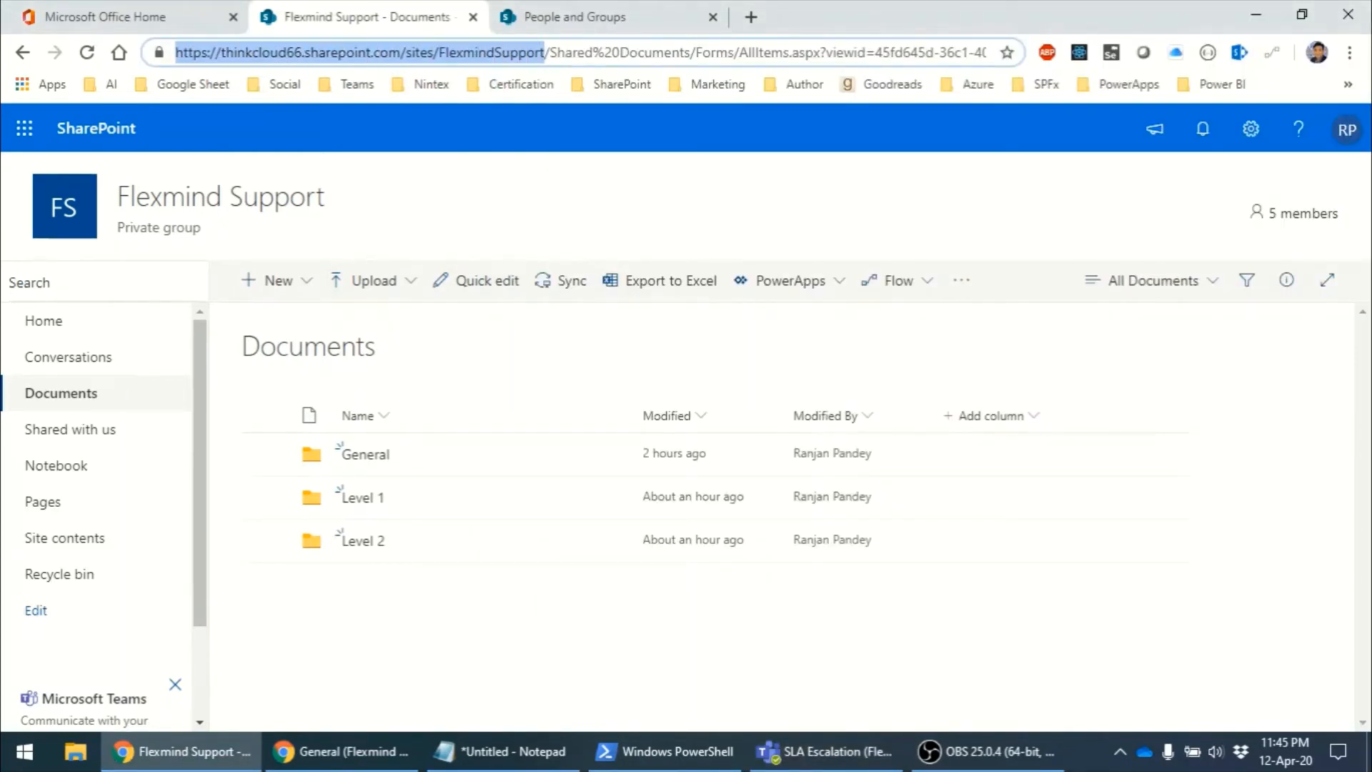
pyautogui.click(509, 52)
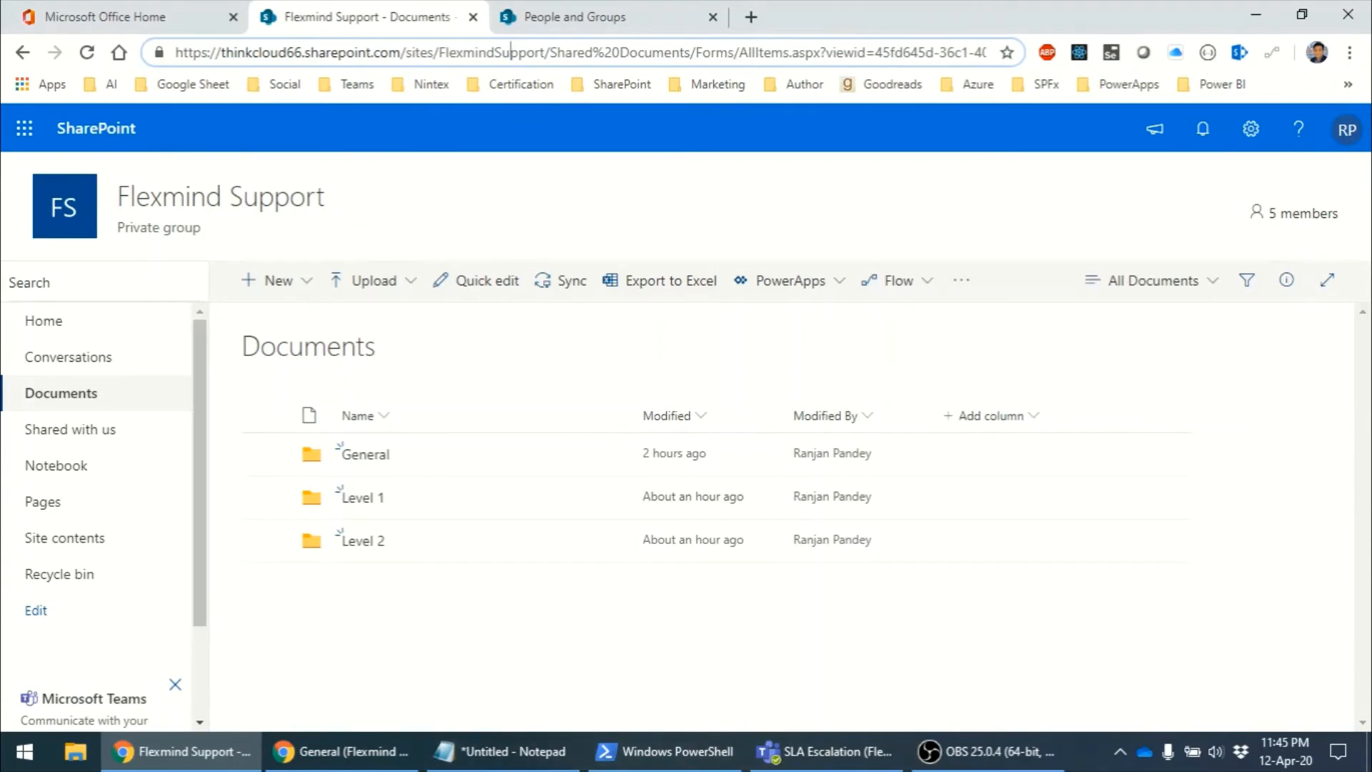
# Step: Check the SLA Escalation files in Teams, switch to Chrome, and open SharePoint from the Office 365 home page
pyautogui.click(822, 751)
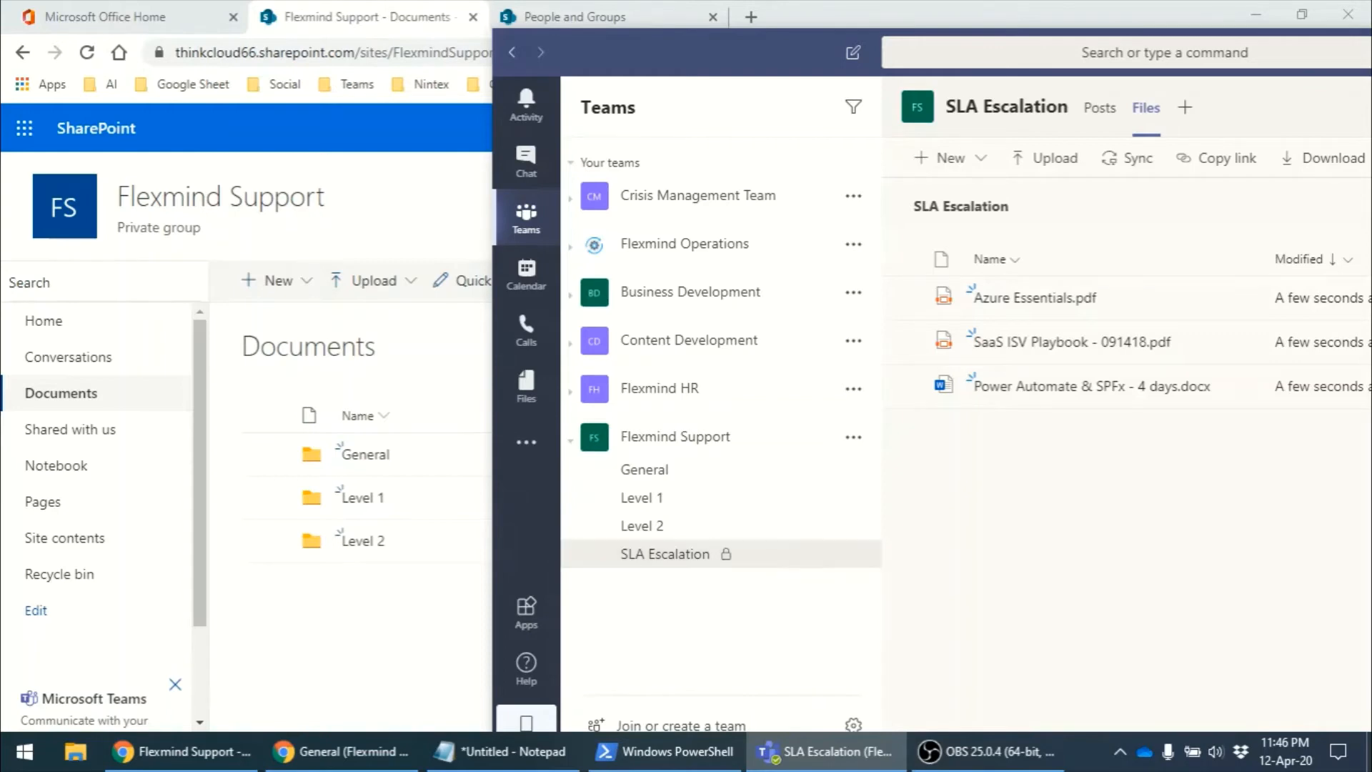
pyautogui.click(129, 17)
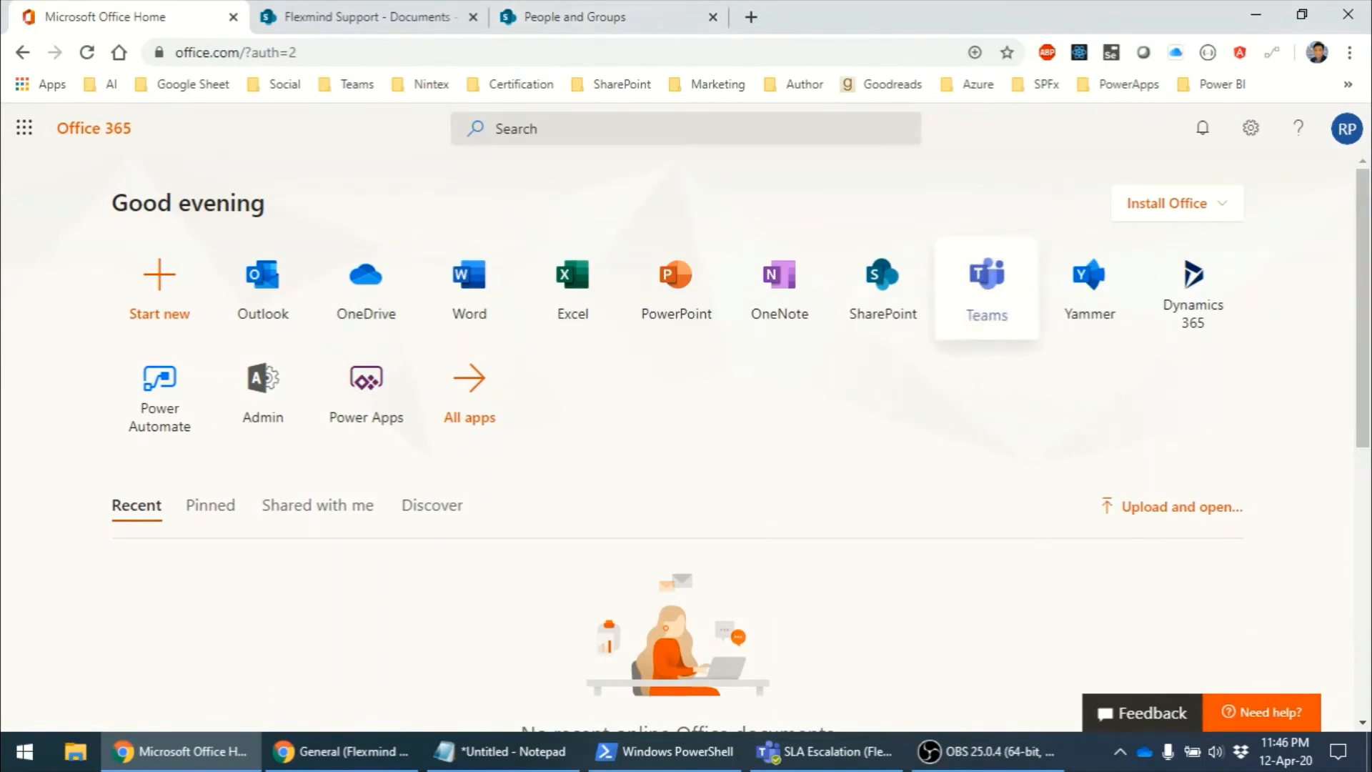
pyautogui.click(883, 282)
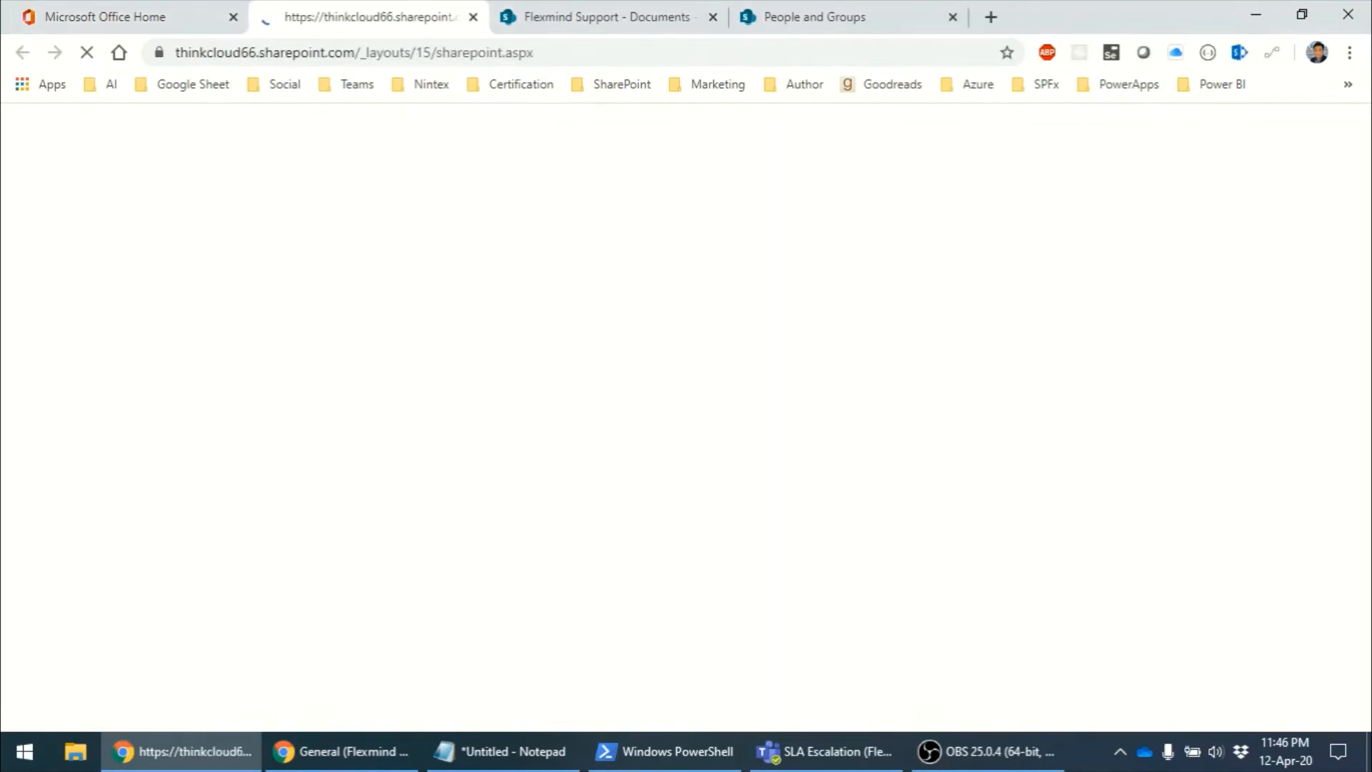
pyautogui.click(265, 52)
pyautogui.click(265, 53)
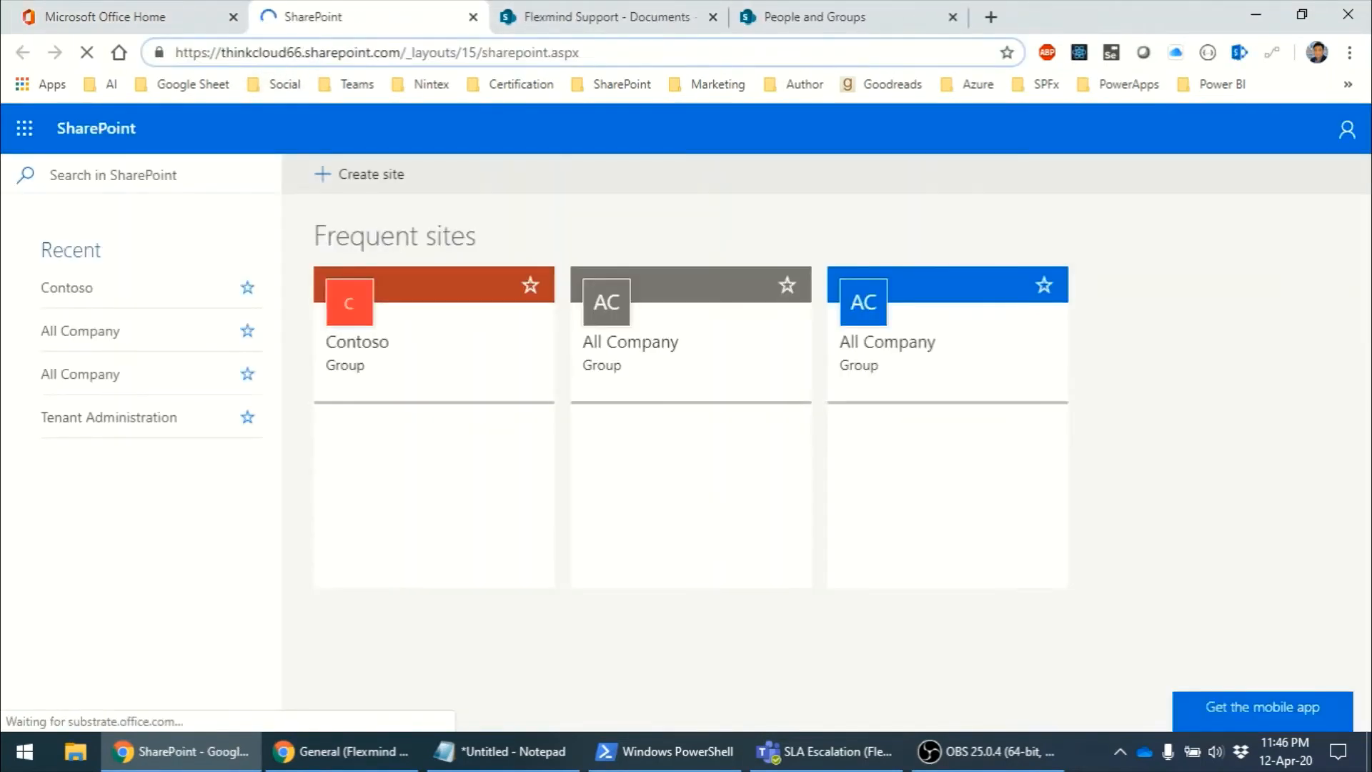
pyautogui.write('a-dmin')
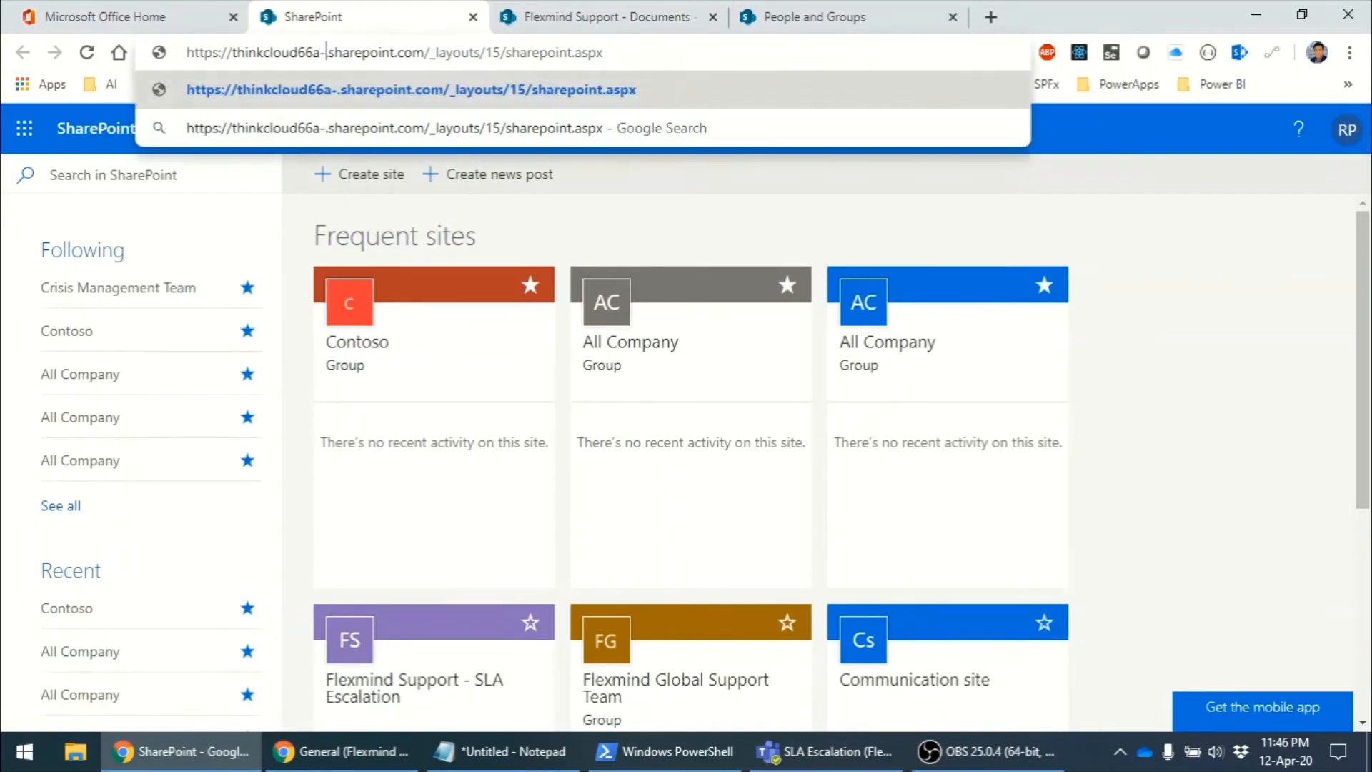
pyautogui.press('BackSpace')
pyautogui.press('BackSpace')
pyautogui.press('BackSpace')
pyautogui.press('BackSpace')
pyautogui.press('BackSpace')
pyautogui.press('BackSpace')
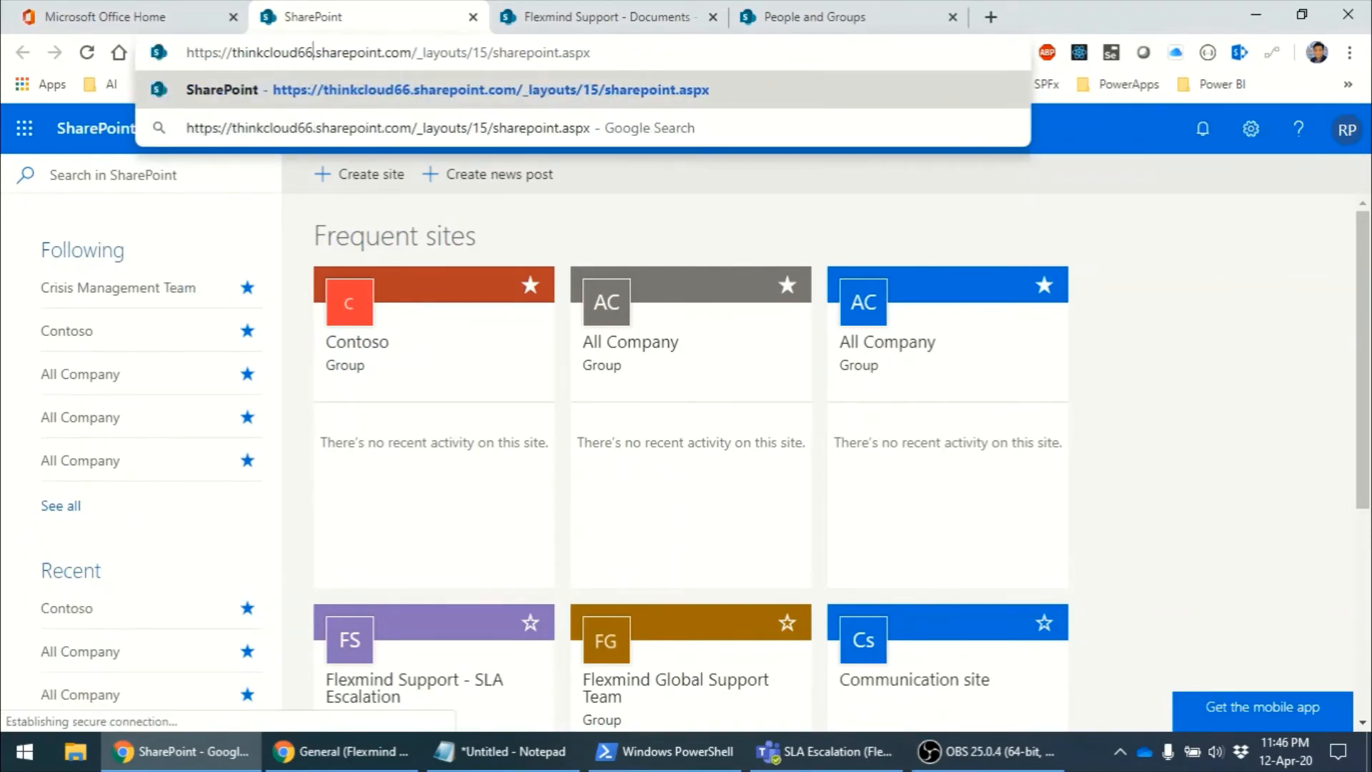
pyautogui.write('-admin')
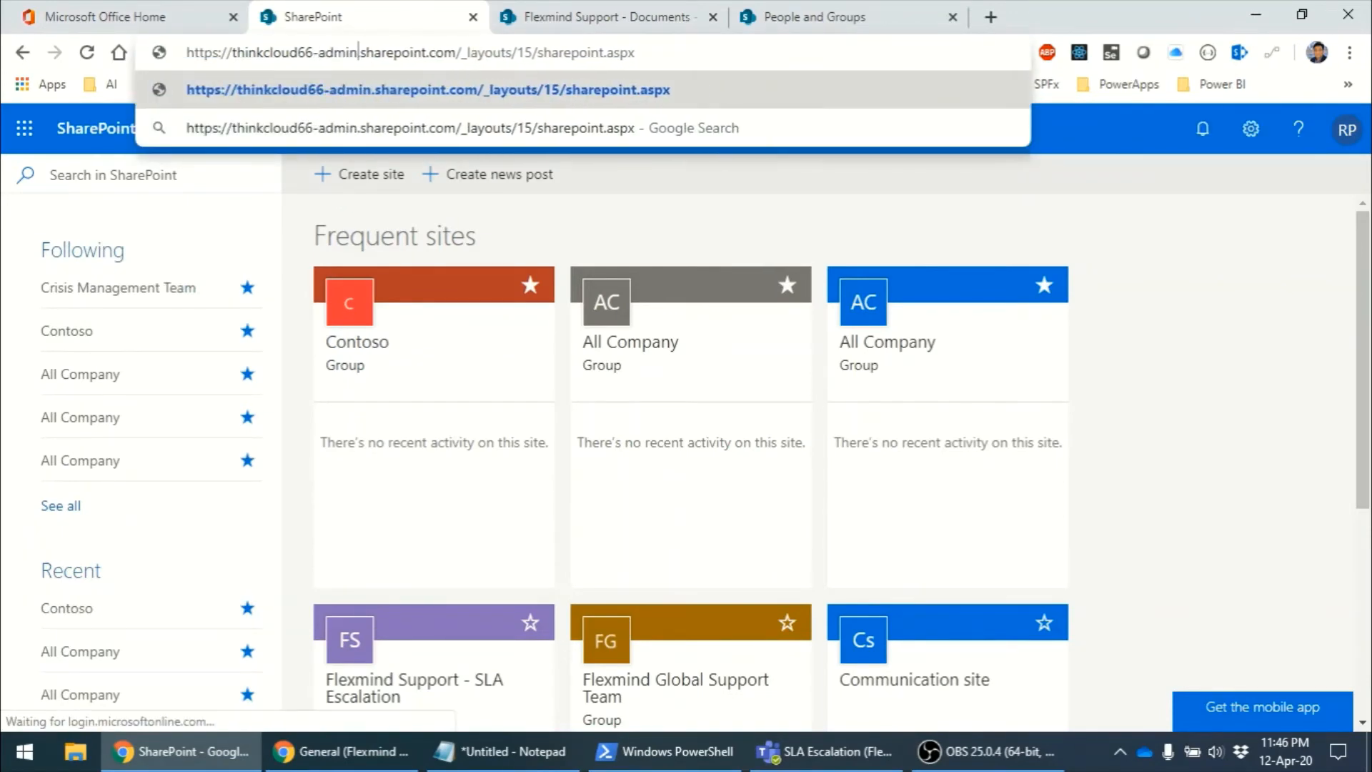
pyautogui.moveTo(461, 53); pyautogui.dragTo(636, 53)
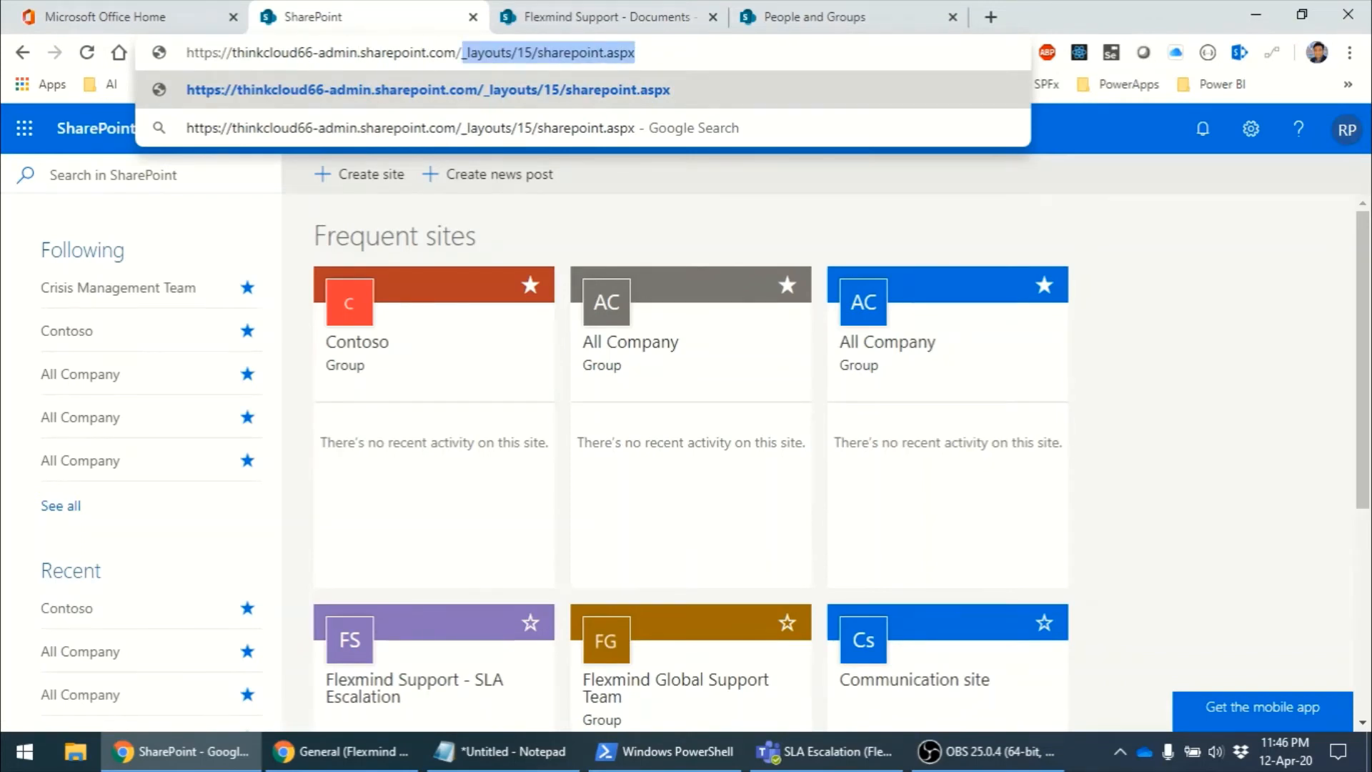
pyautogui.press('BackSpace')
pyautogui.press('Return')
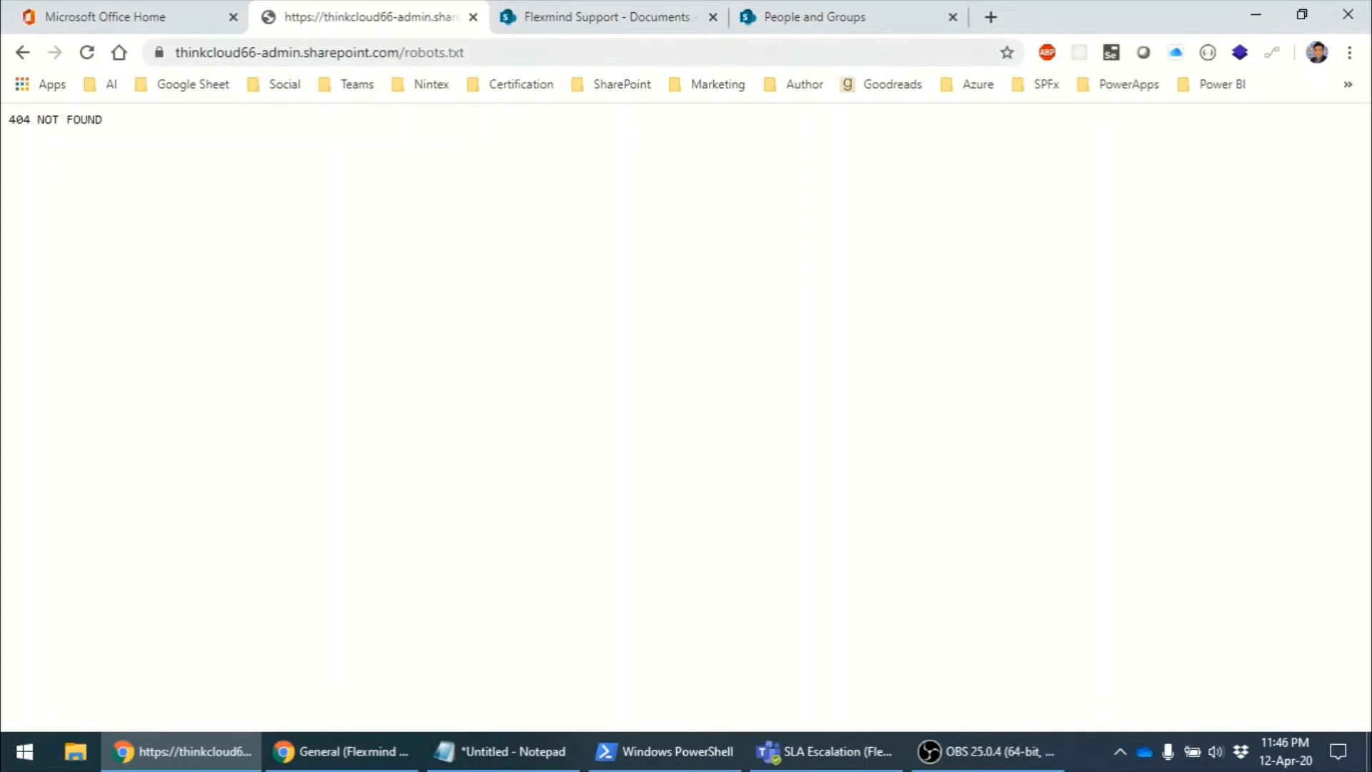
# Step: Reload the admin address without robots.txt and open the list of active sites in the SharePoint admin center
pyautogui.click(401, 53)
pyautogui.click(401, 52)
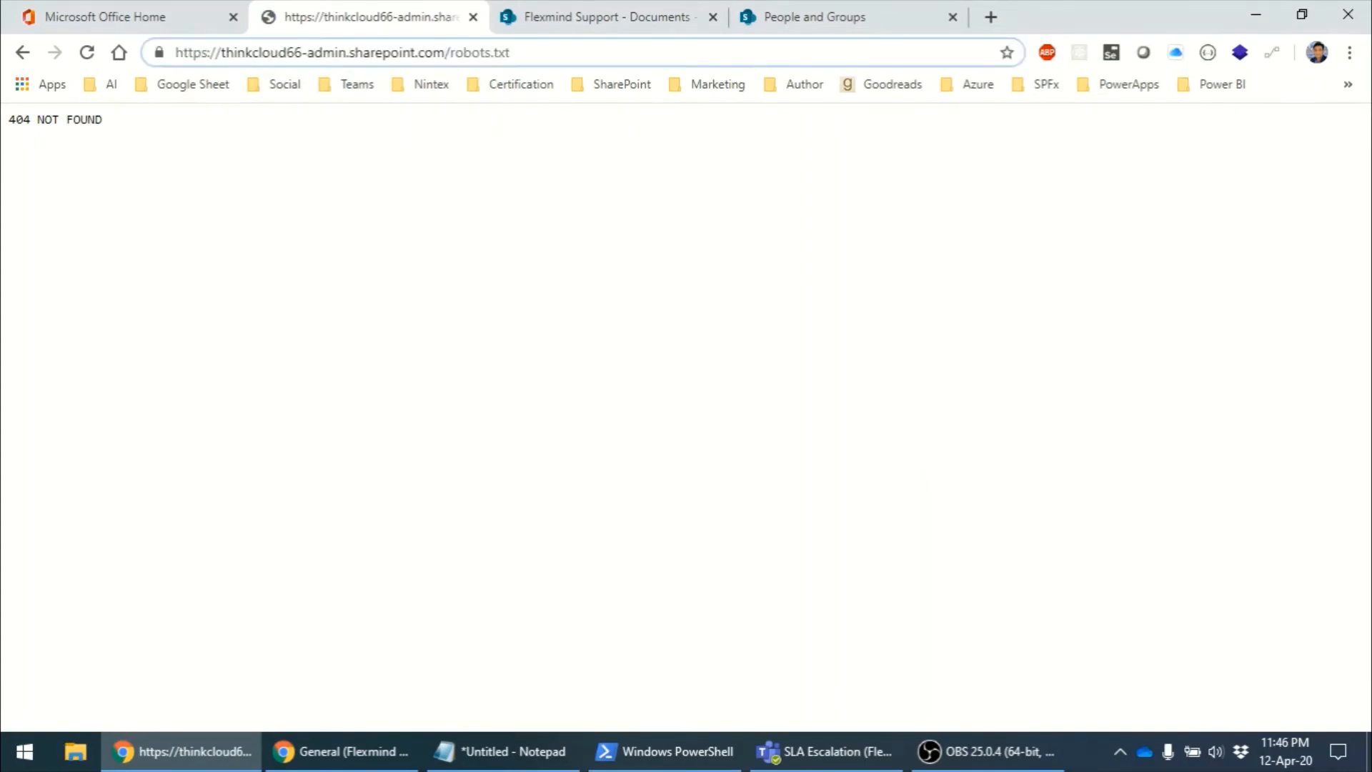
pyautogui.press('Right')
pyautogui.hotkey('shift', 'End')
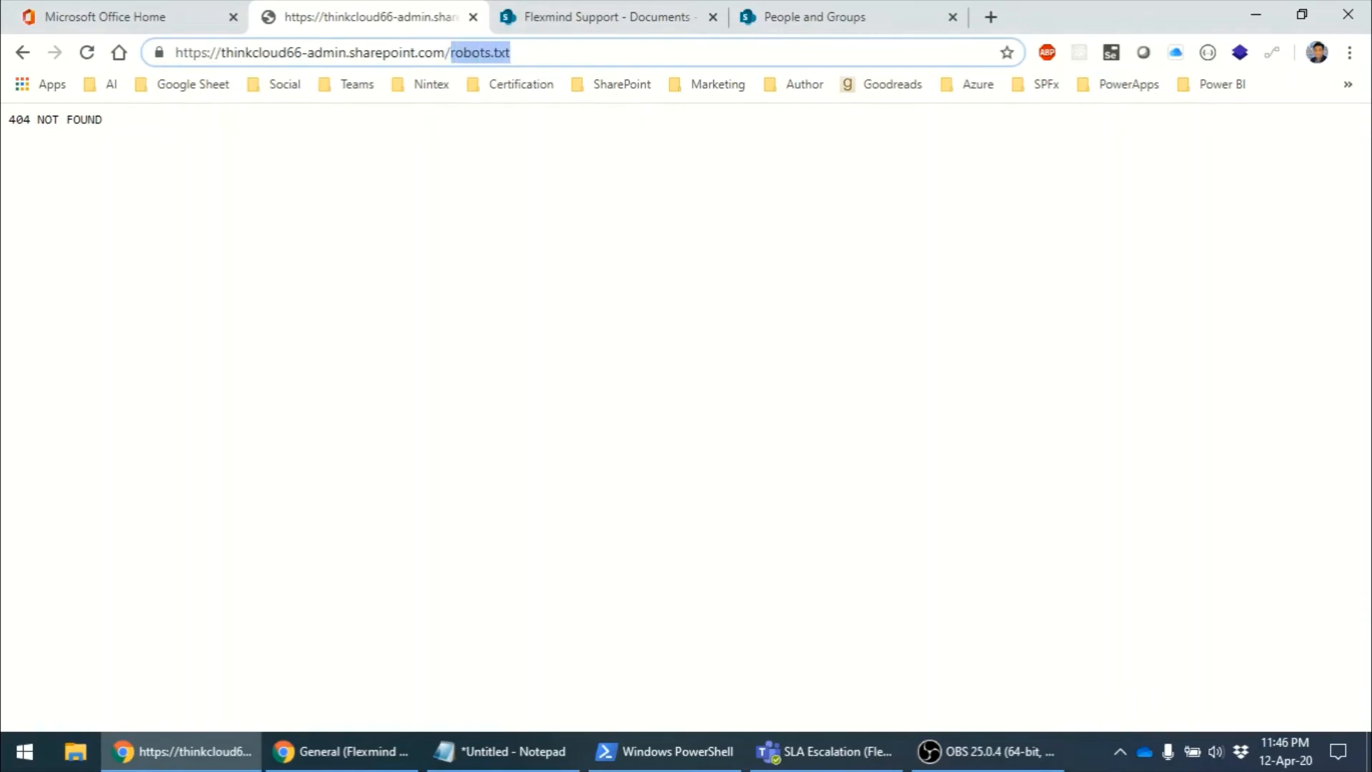
pyautogui.press('BackSpace')
pyautogui.press('Return')
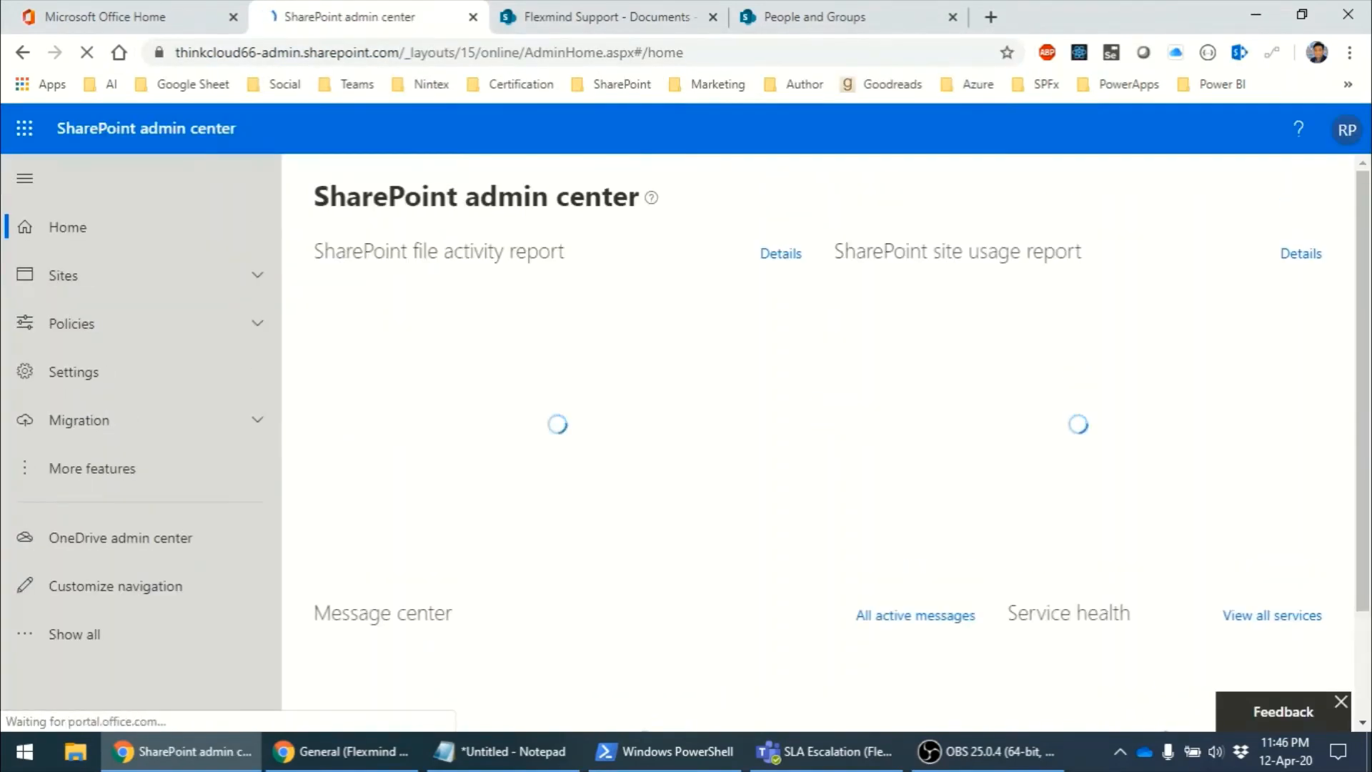
pyautogui.click(107, 275)
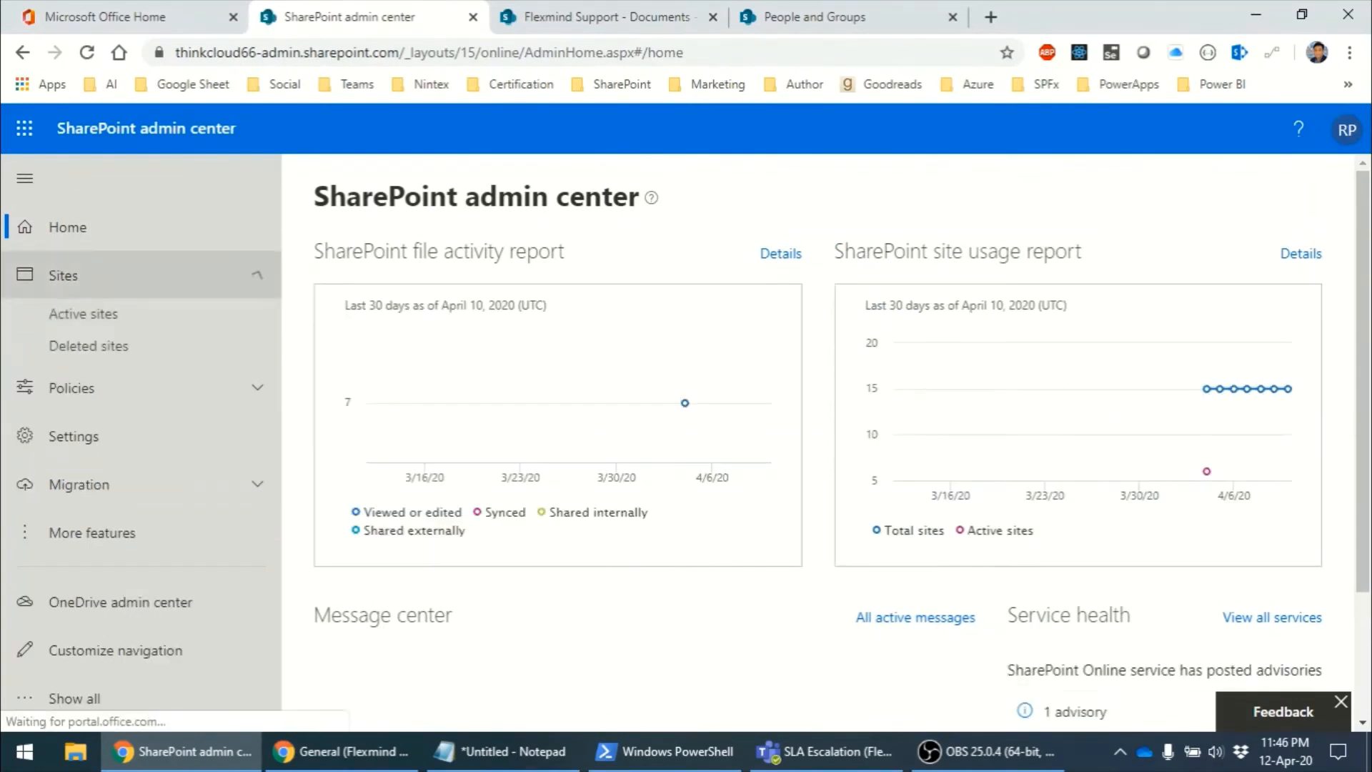
pyautogui.click(82, 314)
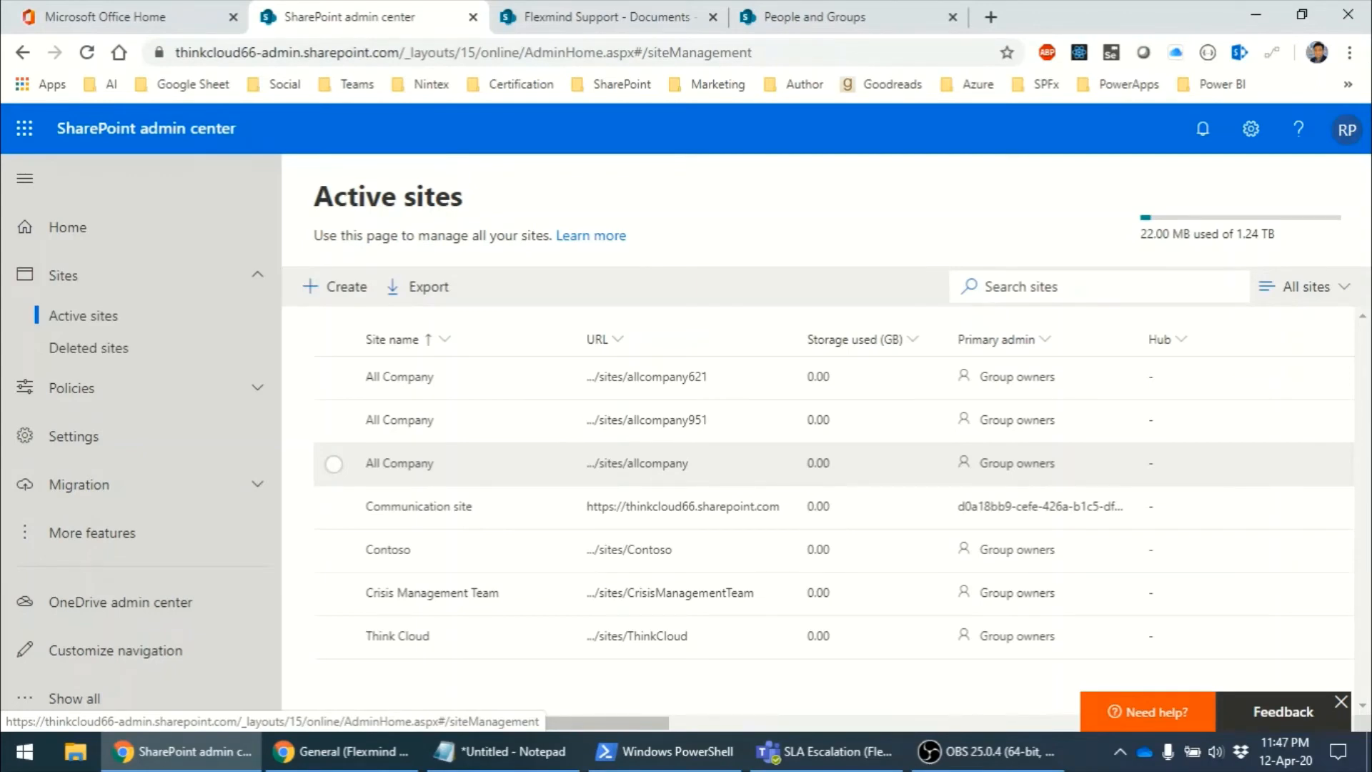
# Step: Switch to Notepad and copy the Connect-SPOService command for the thinkcloud66-admin.sharepoint.com address
pyautogui.click(665, 751)
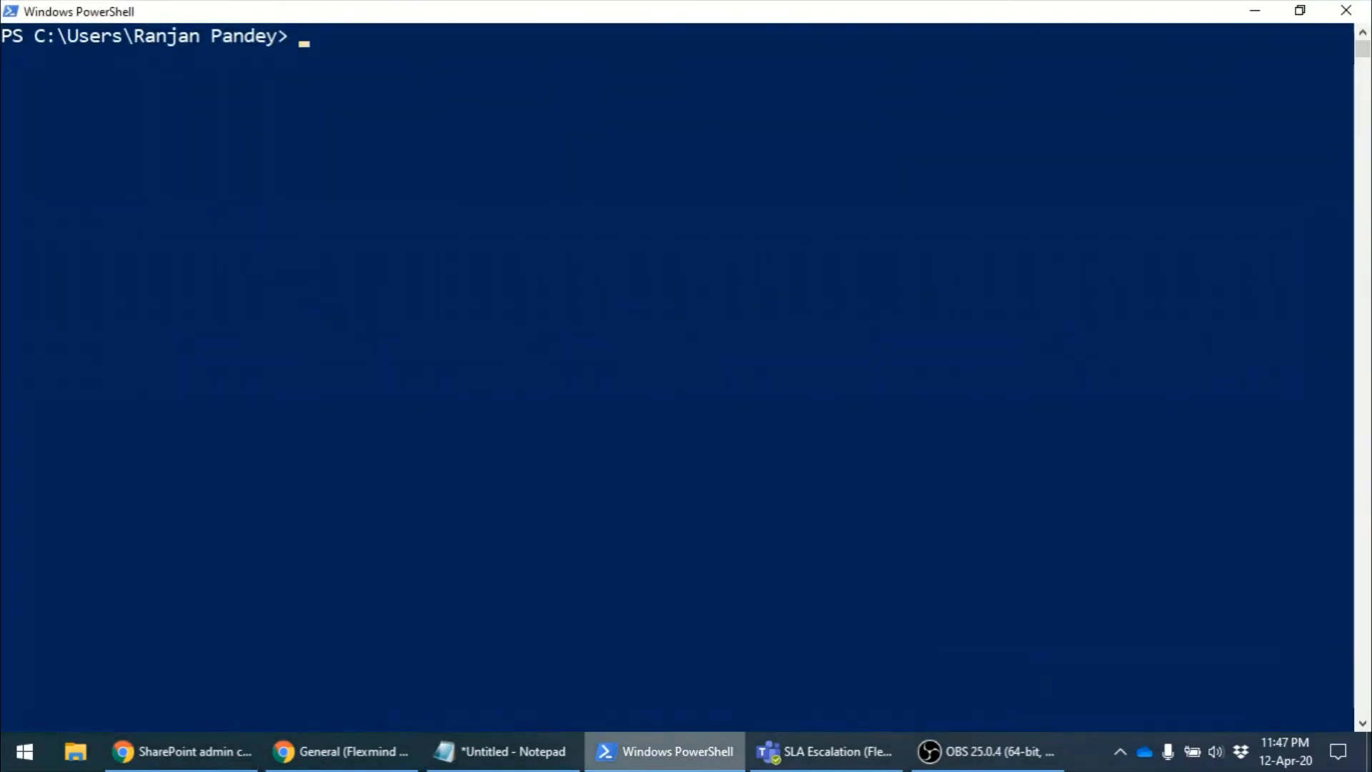
pyautogui.click(503, 751)
pyautogui.click(6, 71)
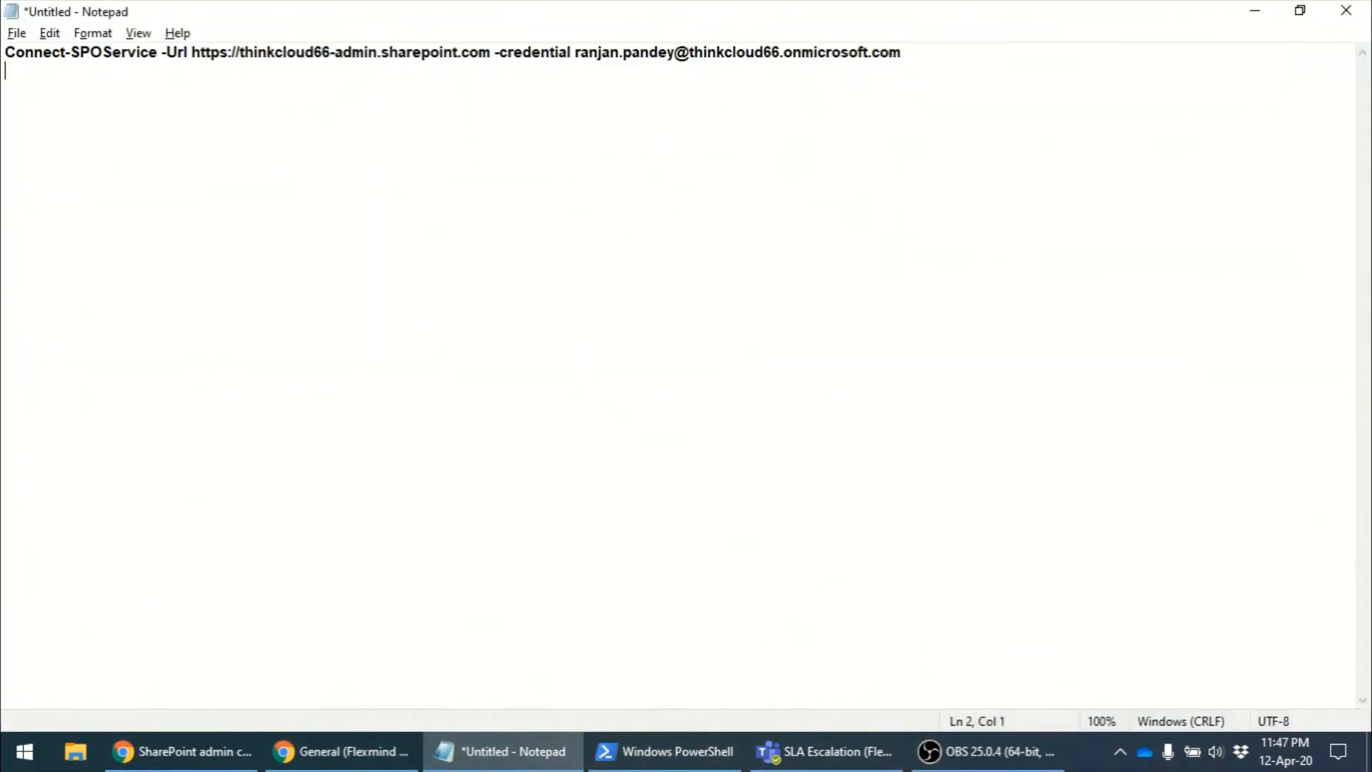
pyautogui.hotkey('ctrl', 'a')
pyautogui.hotkey('ctrl', 'c')
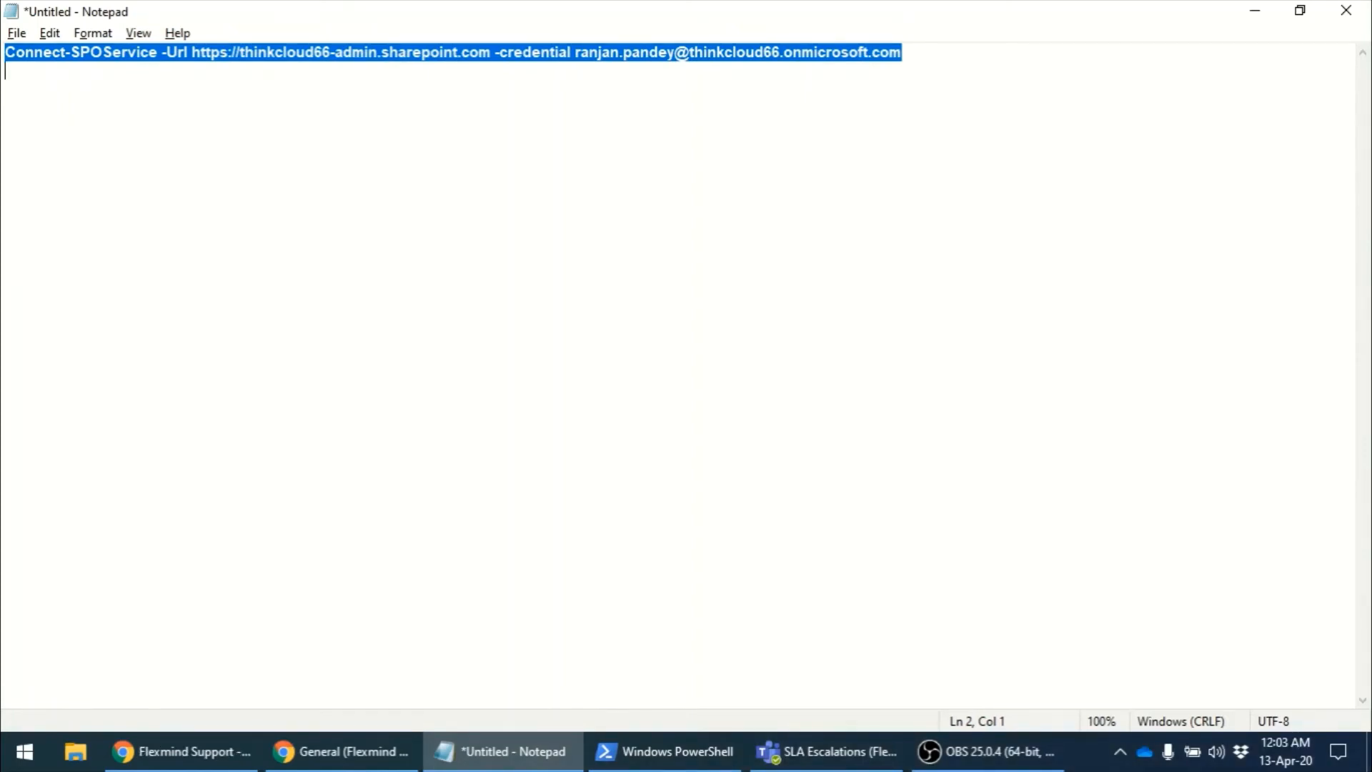
# Step: Run the copied Connect-SPOService command in Windows PowerShell and sign in with the account password
pyautogui.click(665, 751)
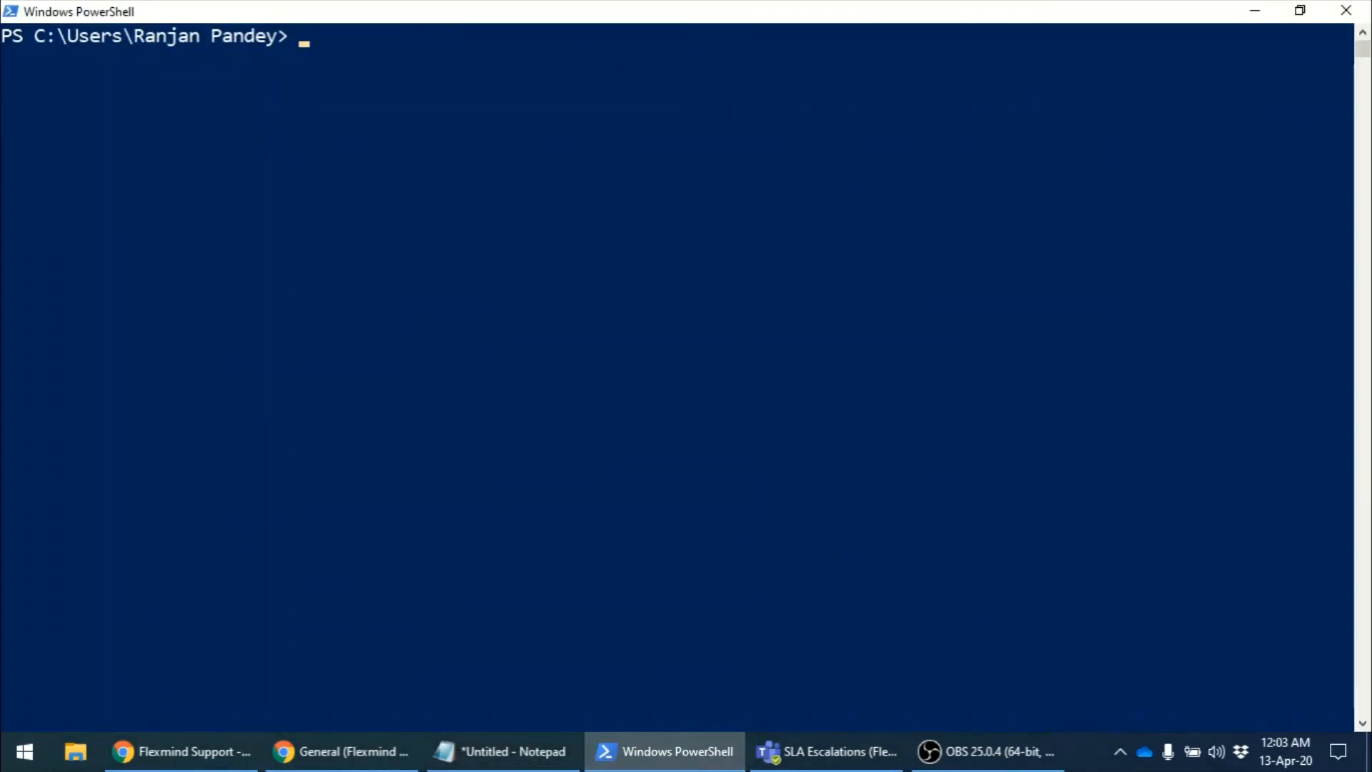
pyautogui.hotkey('ctrl', 'v')
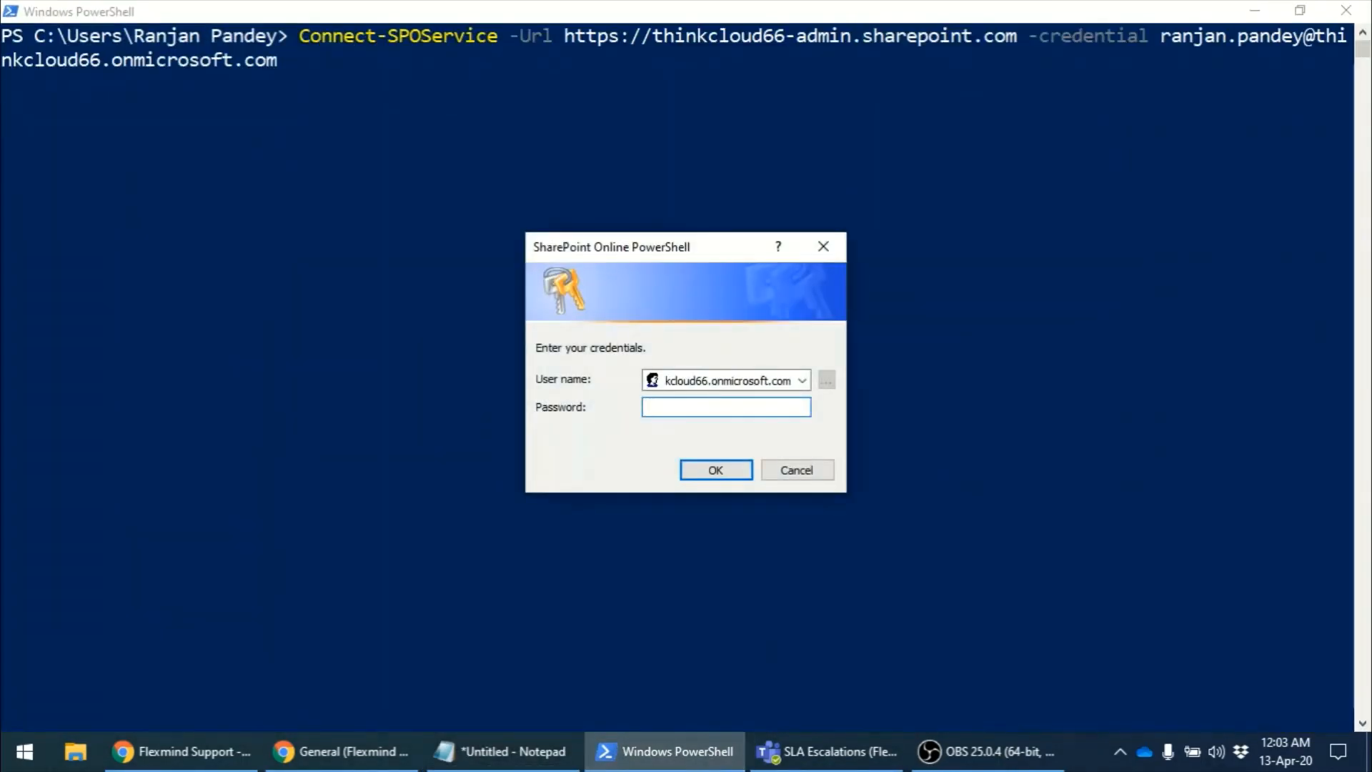
pyautogui.write('**********')
pyautogui.press('Return')
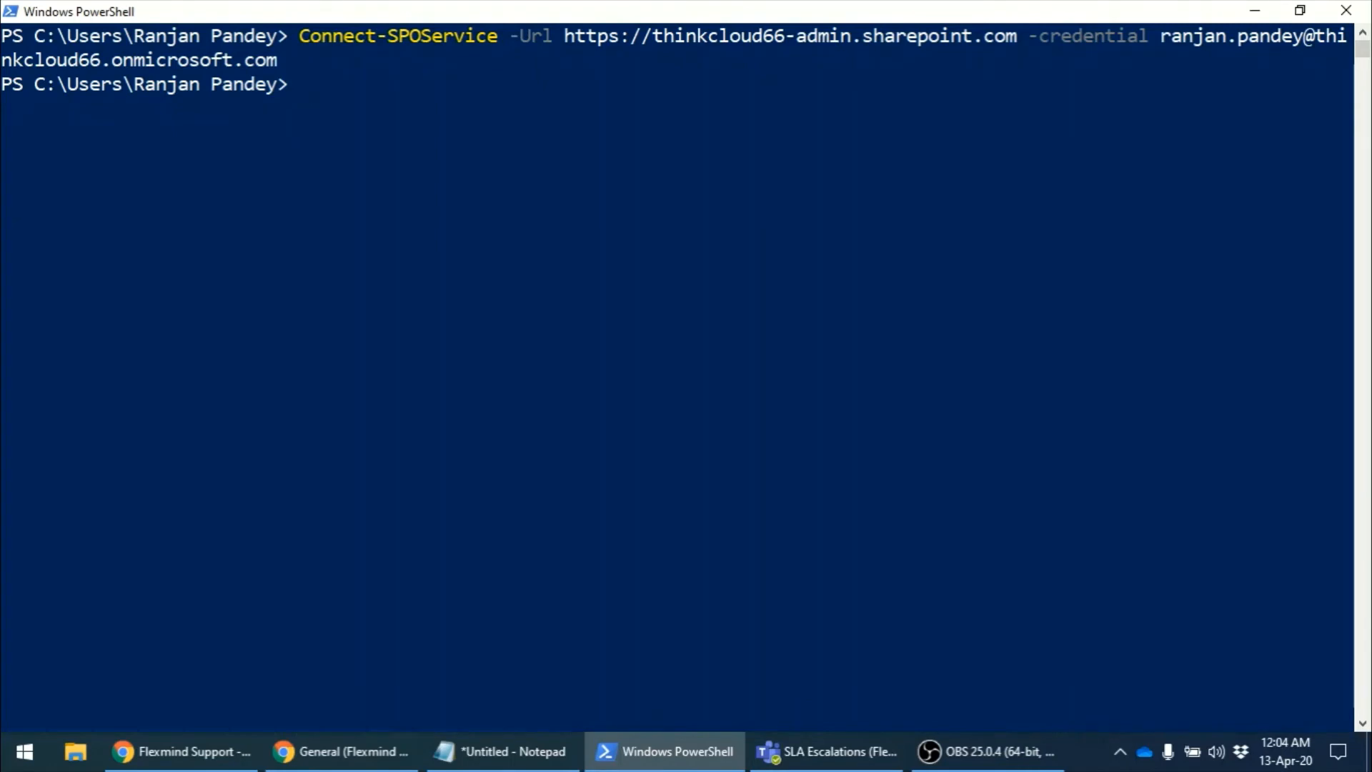
# Step: List all SharePoint sites of the tenant with the Get-SPOSite command
pyautogui.write('get-sposite')
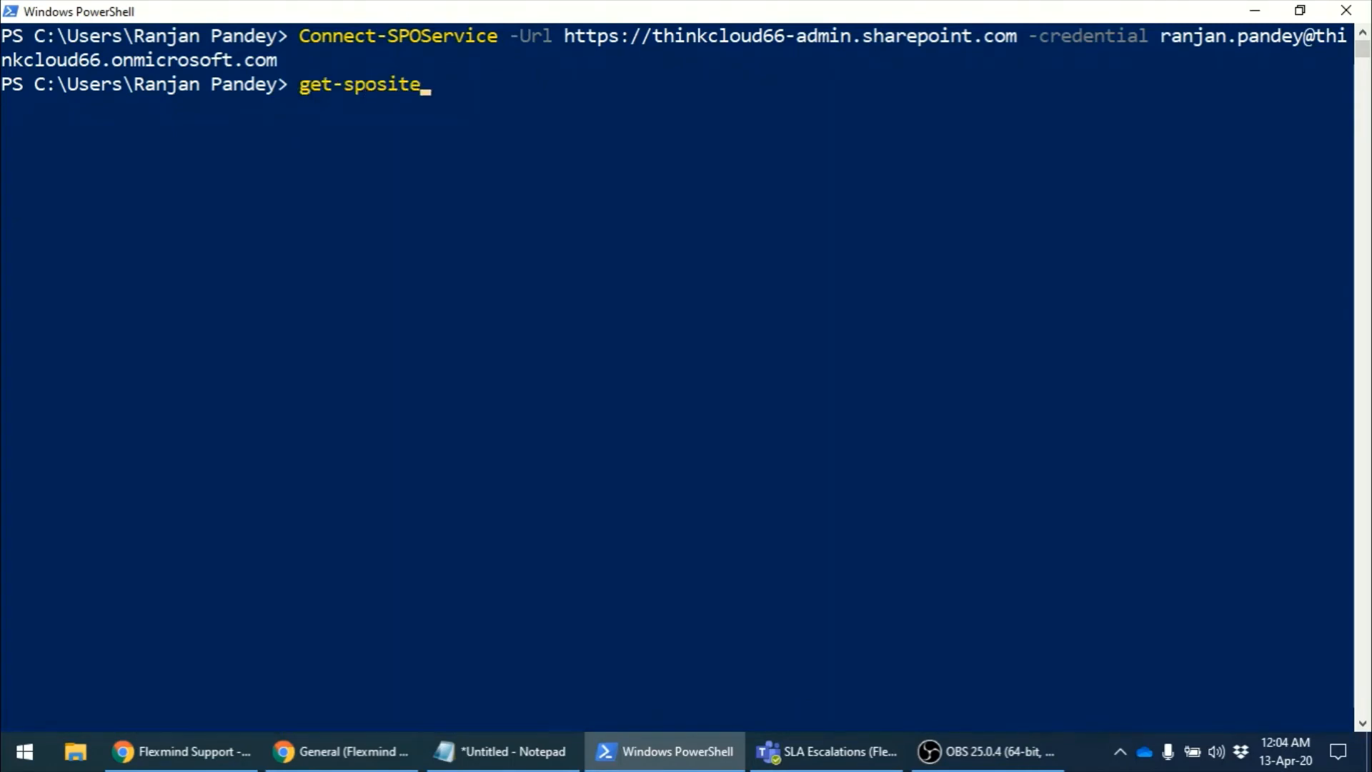
pyautogui.press('Tab')
pyautogui.press('Return')
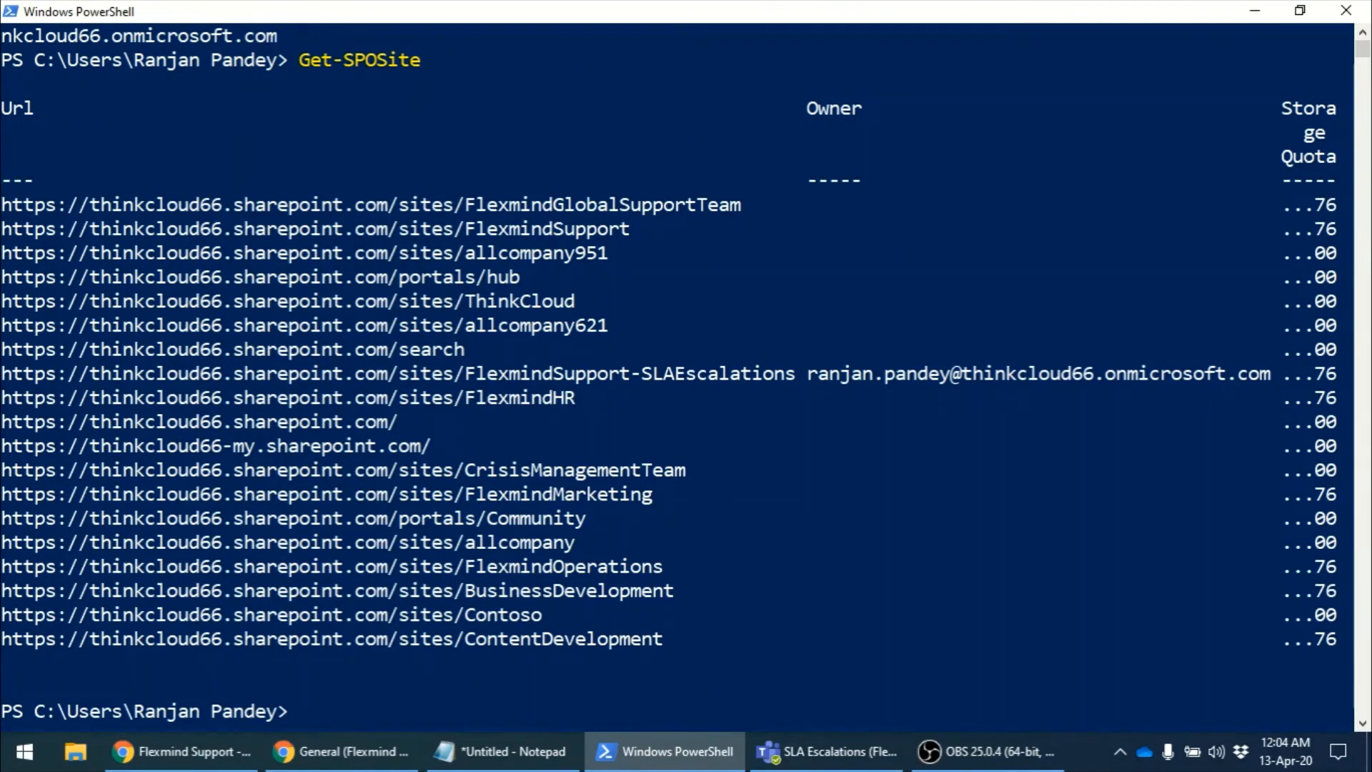
pyautogui.rightClick(608, 12)
pyautogui.moveTo(675, 165)
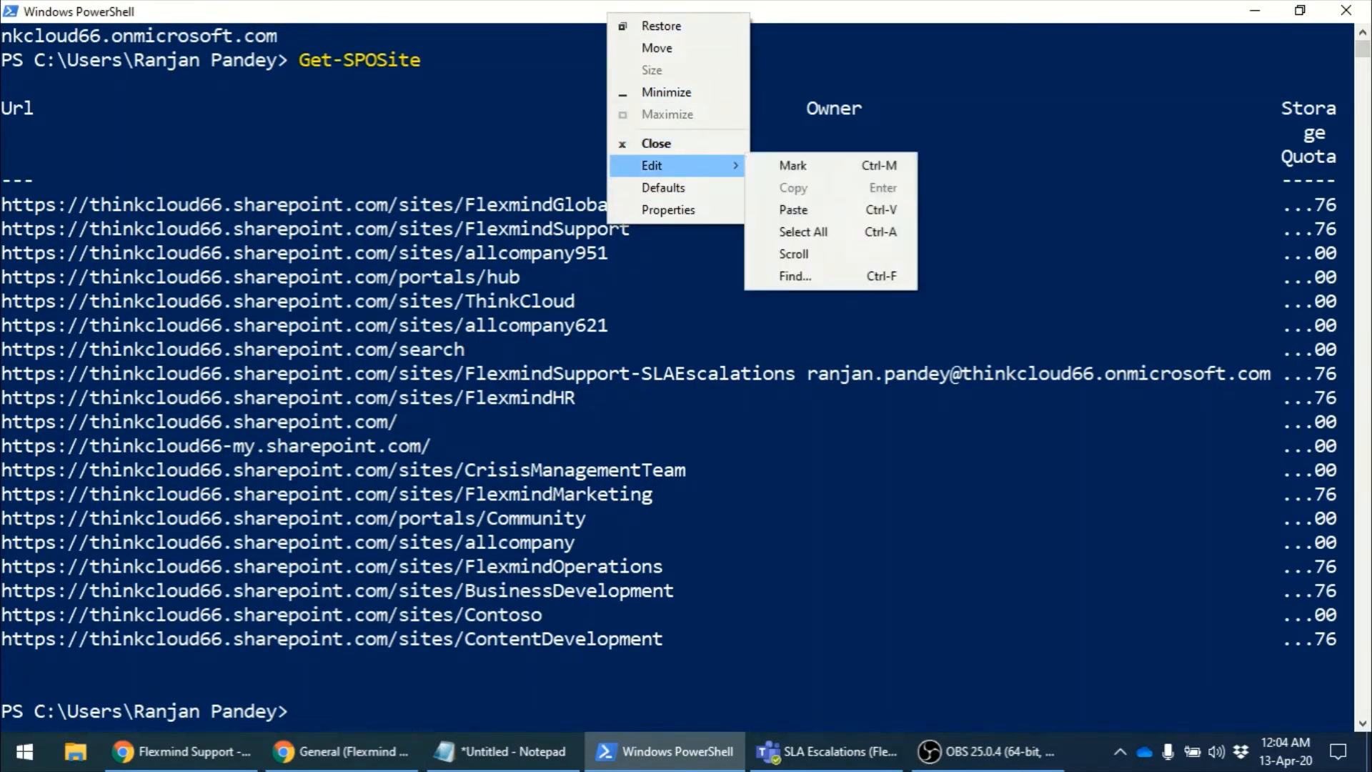
pyautogui.click(794, 166)
pyautogui.hotkey('shift', 'Right')
pyautogui.hotkey('shift', 'Right')
pyautogui.hotkey('shift', 'Right')
pyautogui.hotkey('shift', 'Right')
pyautogui.hotkey('shift', 'Right')
pyautogui.hotkey('shift', 'Right')
pyautogui.hotkey('shift', 'Right')
pyautogui.hotkey('shift', 'Right')
pyautogui.hotkey('shift', 'Right')
pyautogui.hotkey('shift', 'Right')
pyautogui.hotkey('shift', 'Right')
pyautogui.hotkey('shift', 'Right')
pyautogui.hotkey('shift', 'Right')
pyautogui.hotkey('shift', 'Right')
pyautogui.hotkey('shift', 'Right')
pyautogui.hotkey('shift', 'Right')
pyautogui.hotkey('shift', 'Right')
pyautogui.hotkey('shift', 'Right')
pyautogui.hotkey('shift', 'Right')
pyautogui.hotkey('shift', 'Right')
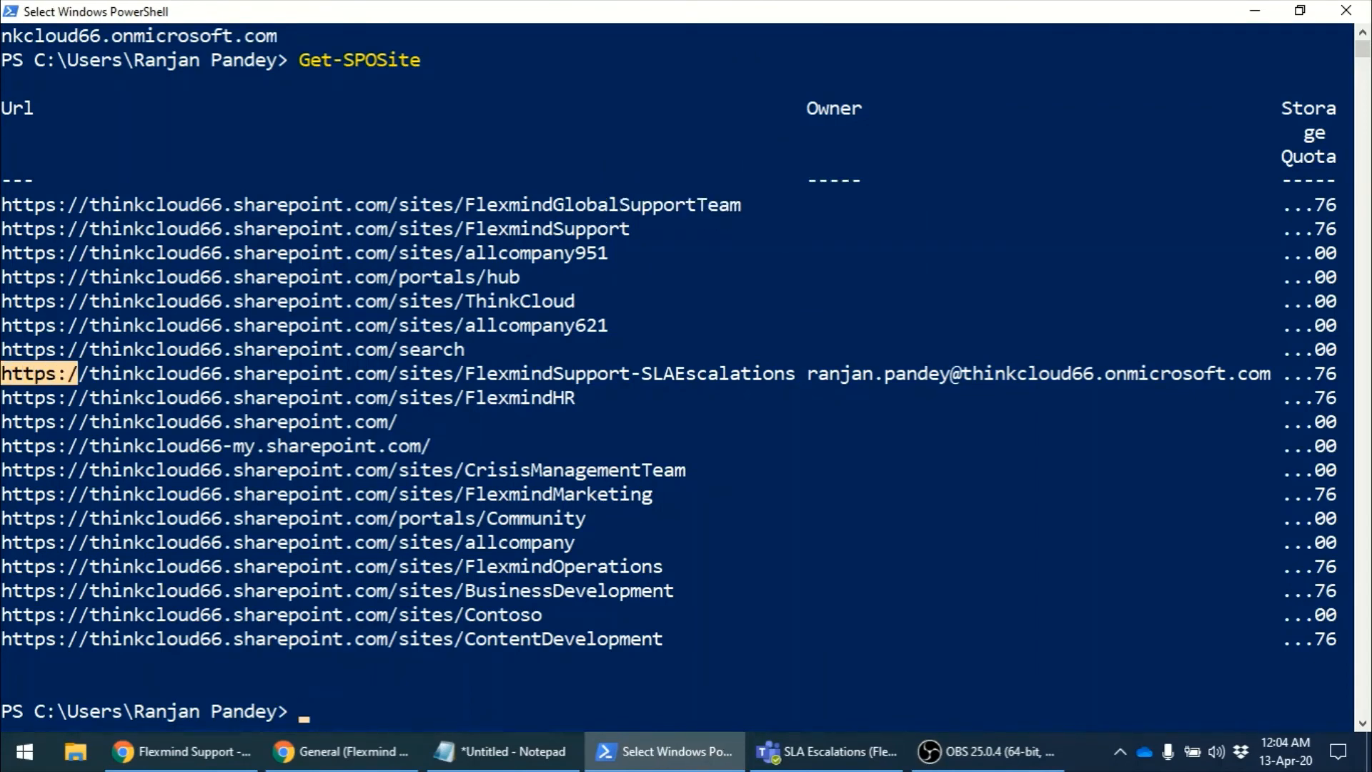
pyautogui.hotkey('shift', 'Right')
pyautogui.hotkey('shift', 'Right')
pyautogui.hotkey('shift', 'Right')
pyautogui.hotkey('shift', 'Right')
pyautogui.hotkey('shift', 'Right')
pyautogui.hotkey('shift', 'Right')
pyautogui.hotkey('shift', 'Right')
pyautogui.hotkey('shift', 'Right')
pyautogui.hotkey('shift', 'Right')
pyautogui.hotkey('shift', 'Right')
pyautogui.hotkey('shift', 'Right')
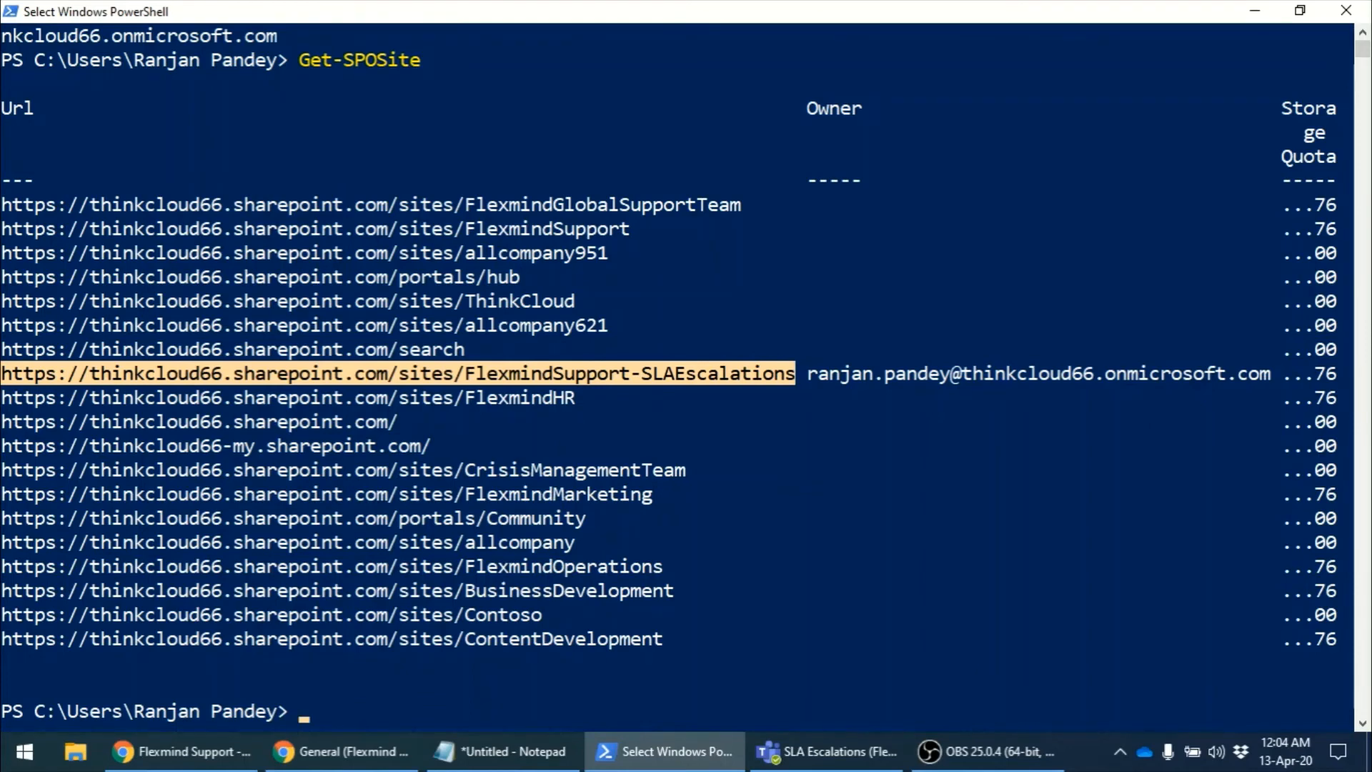
pyautogui.press('Return')
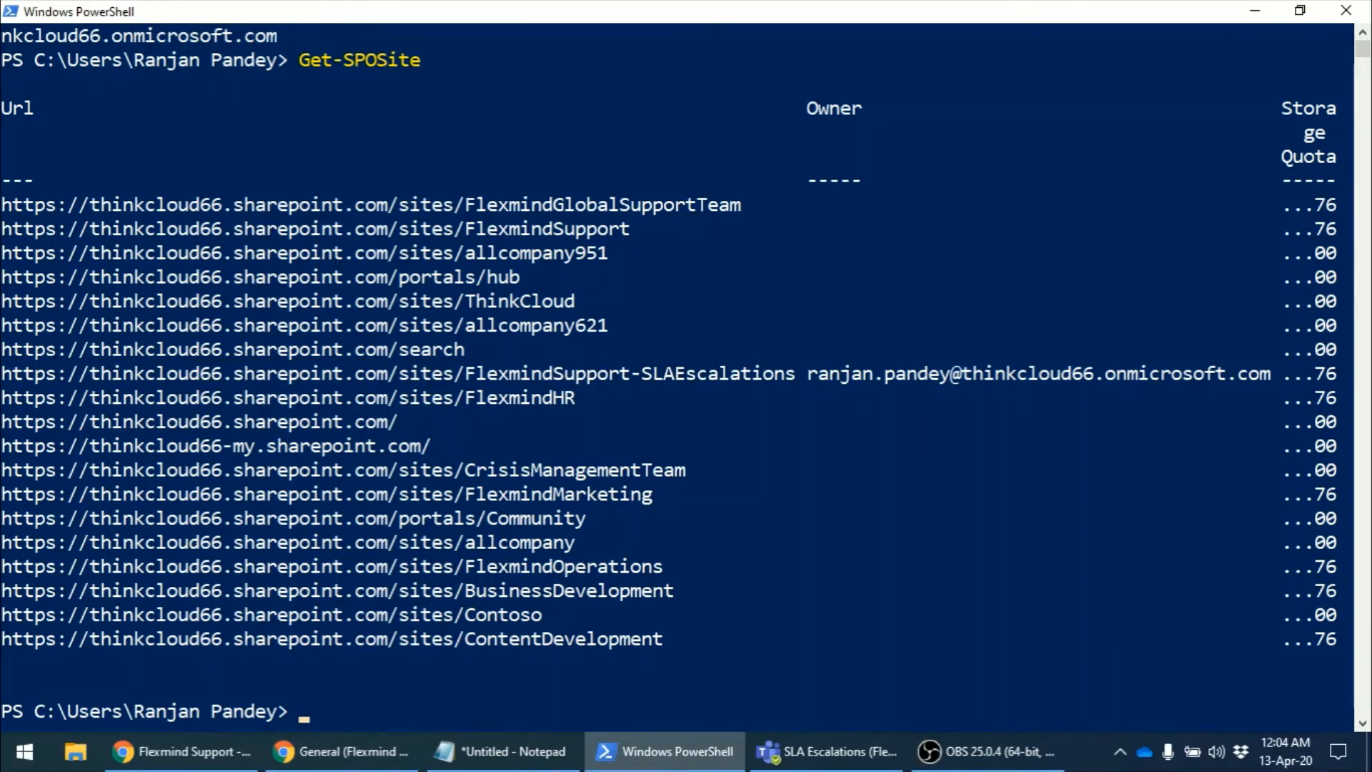
# Step: Switch to Chrome and open the copied FlexmindSupport-SLAEscalations site address in a new tab
pyautogui.click(182, 751)
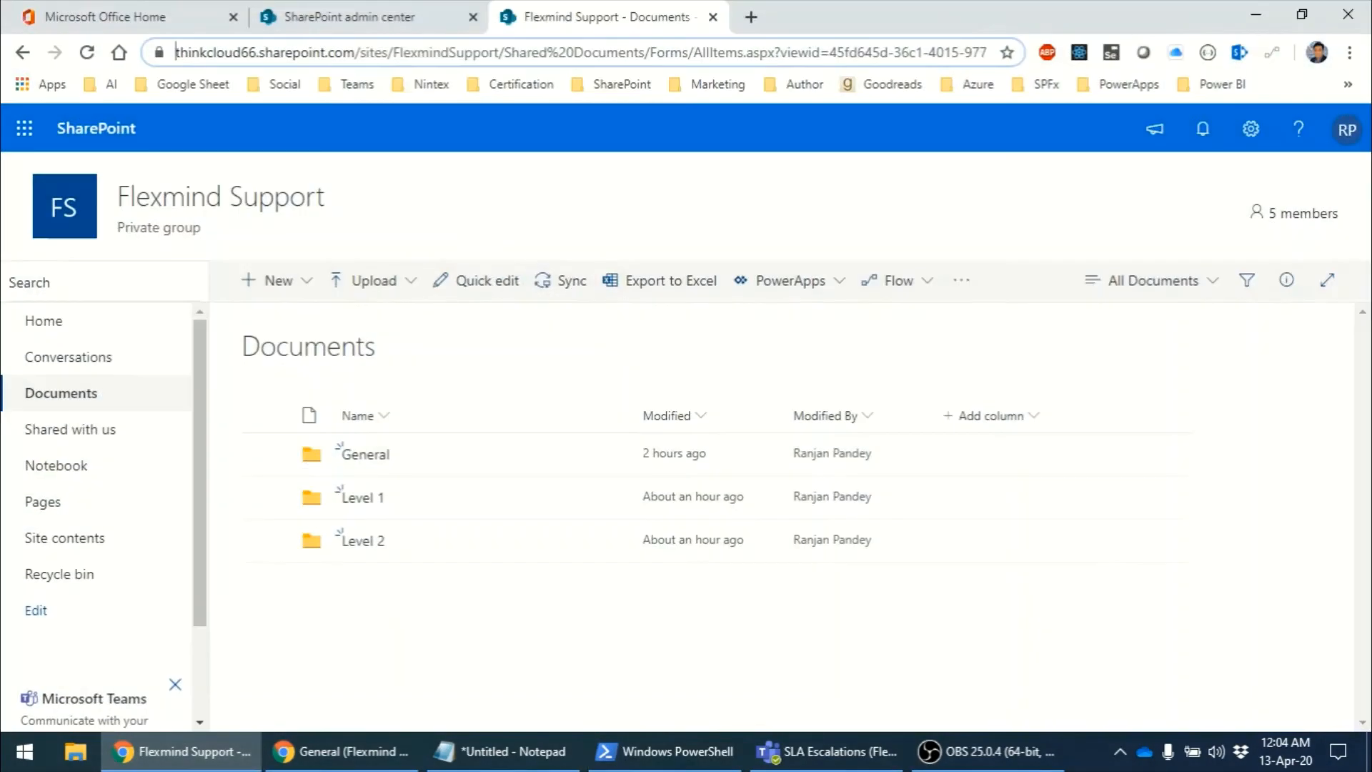
pyautogui.click(750, 16)
pyautogui.rightClick(497, 52)
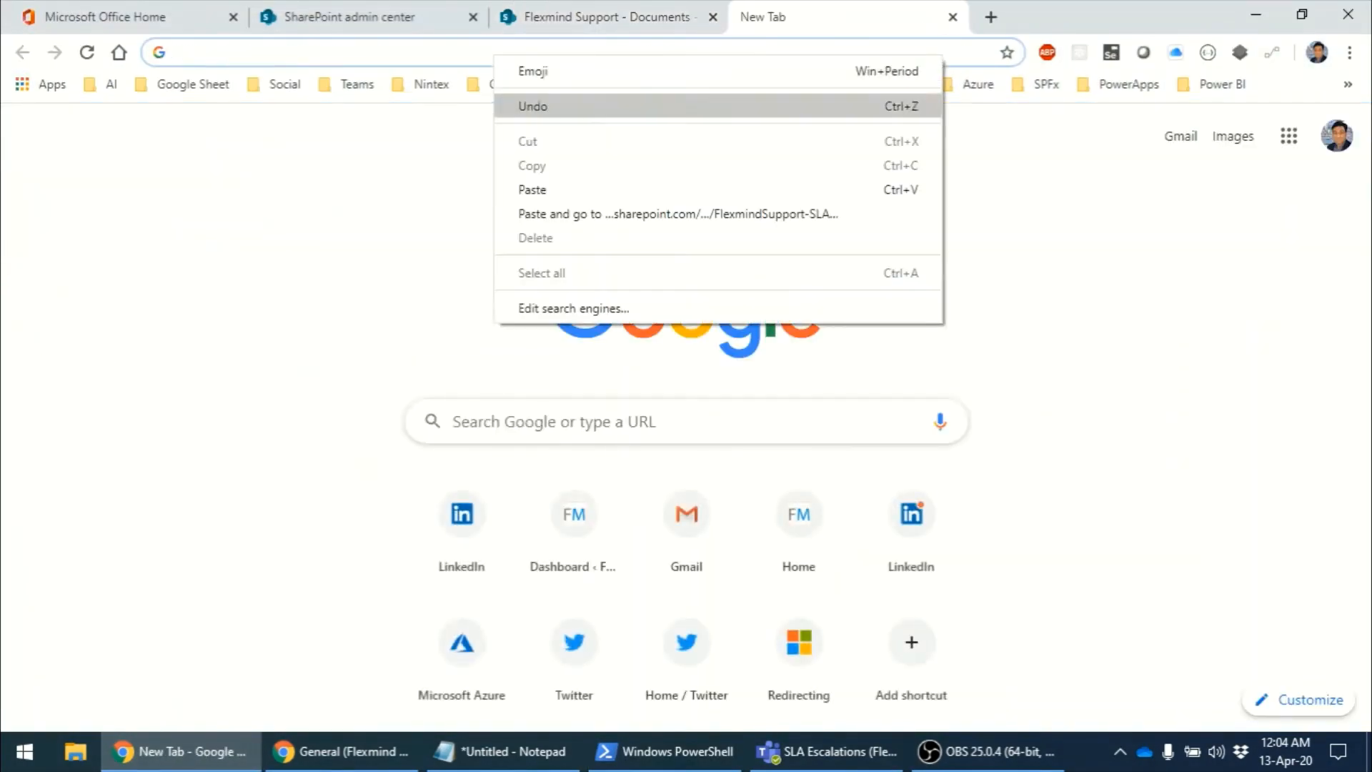
pyautogui.click(514, 213)
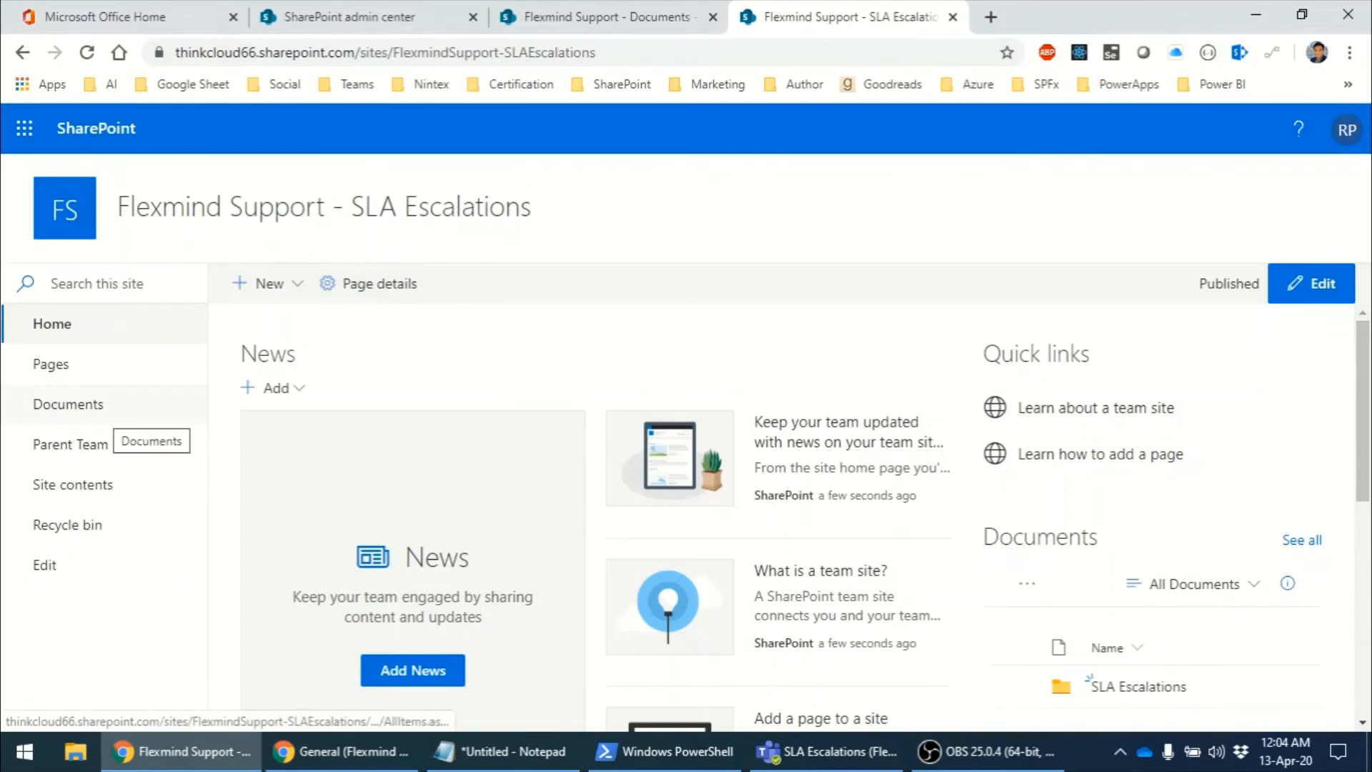
# Step: Open the SLA Escalations folder in the site's Documents library and examine its files
pyautogui.click(68, 405)
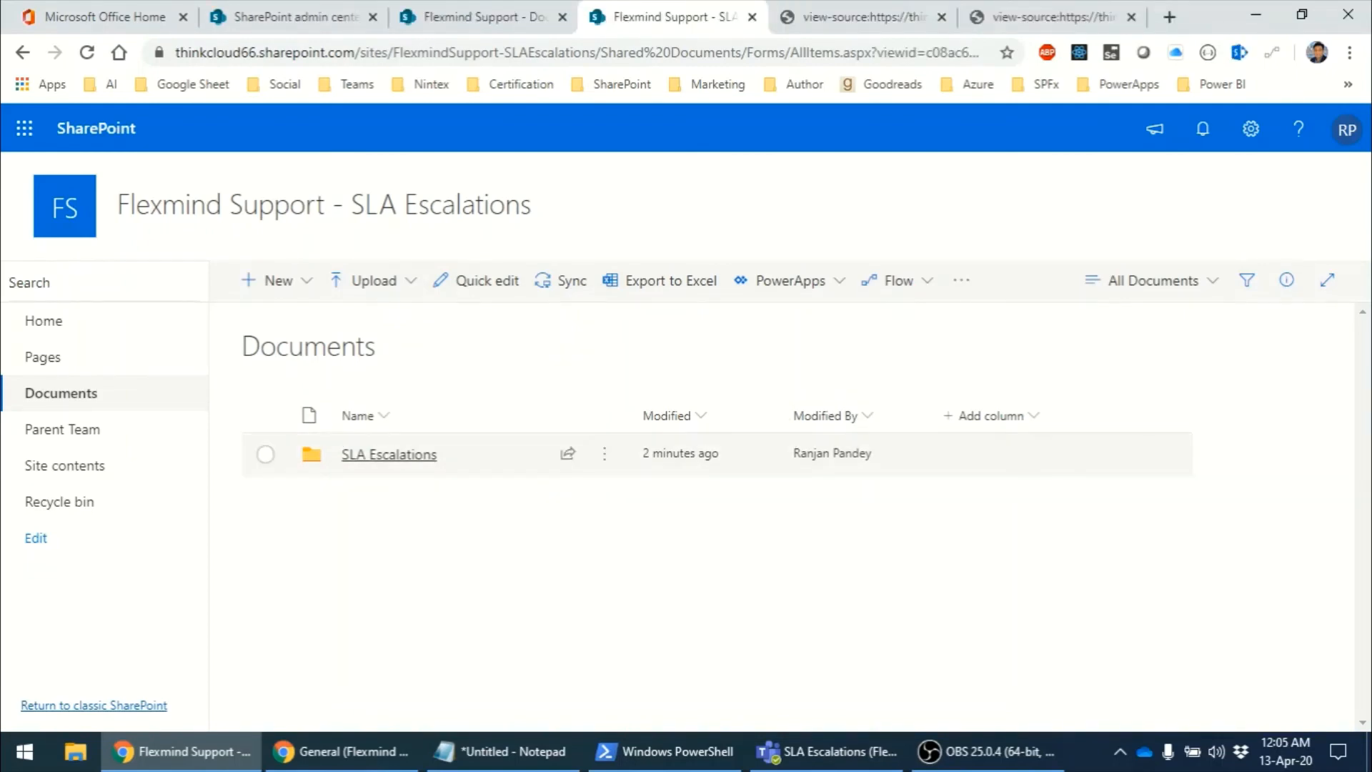
pyautogui.click(389, 454)
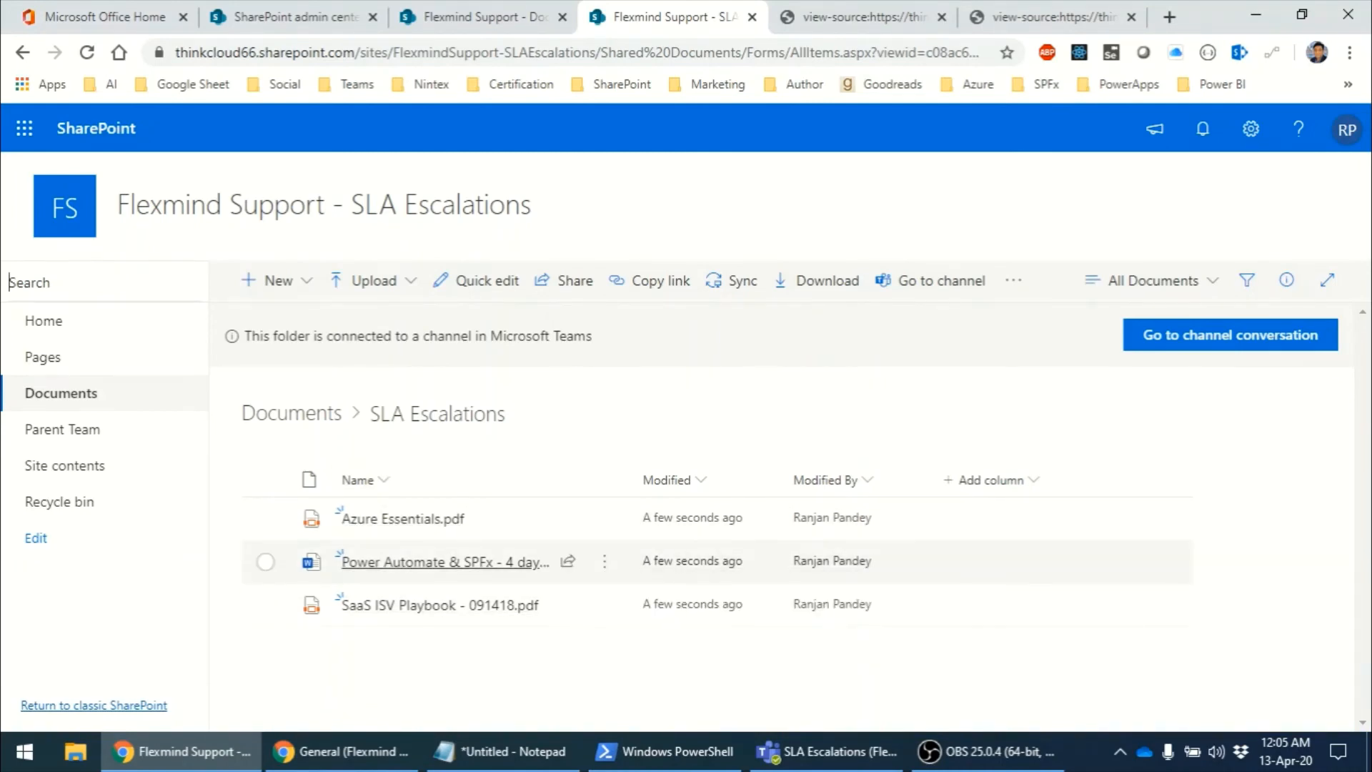
pyautogui.moveTo(444, 562)
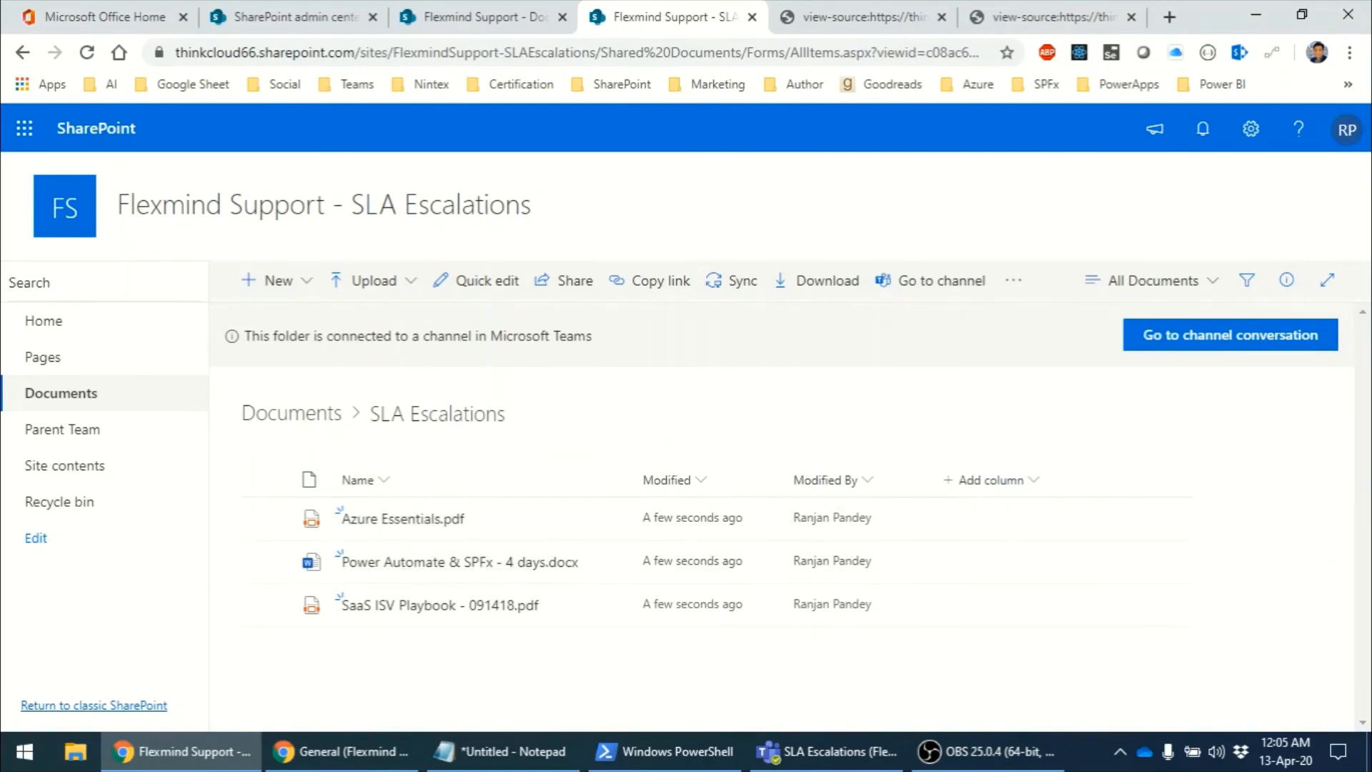
# Step: Compare the files of the SLA Escalations channel in Teams with the Documents library of its SharePoint site in Chrome
pyautogui.click(825, 751)
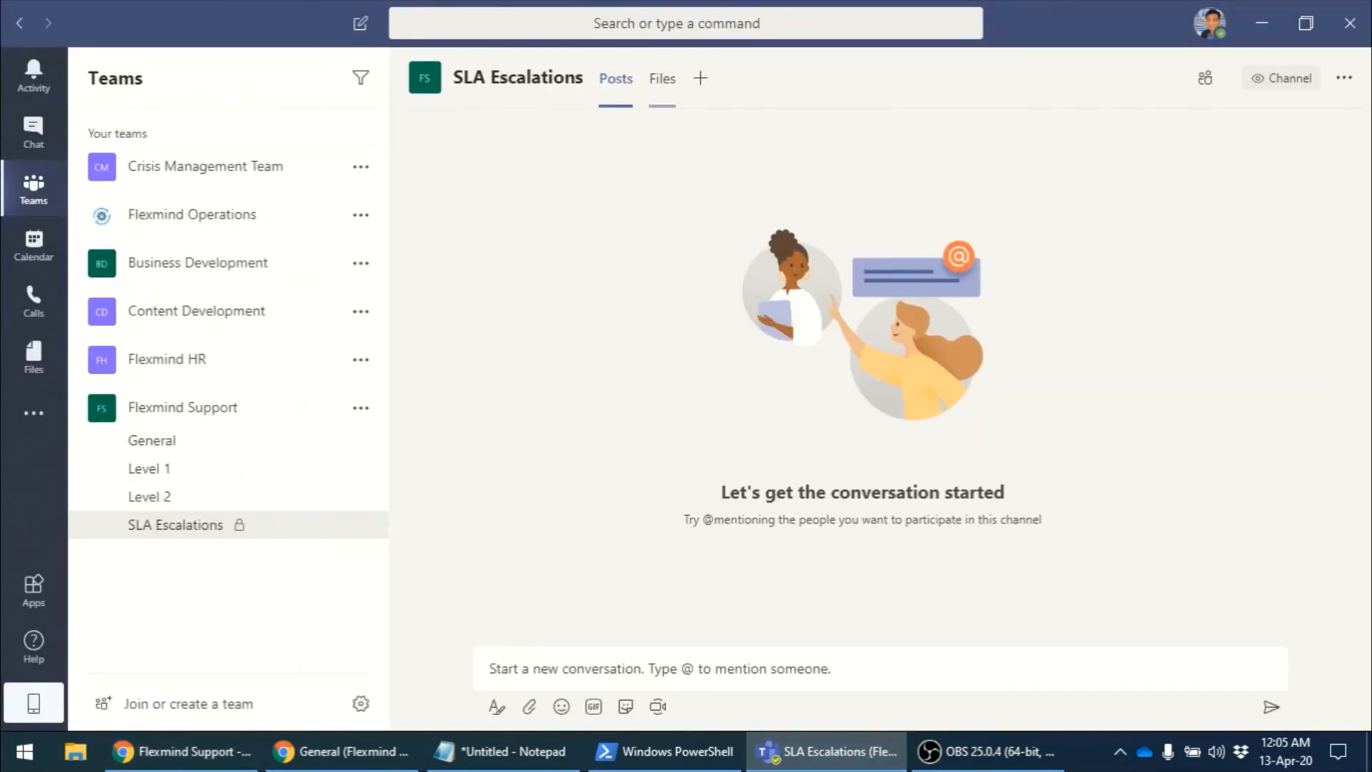
pyautogui.click(662, 79)
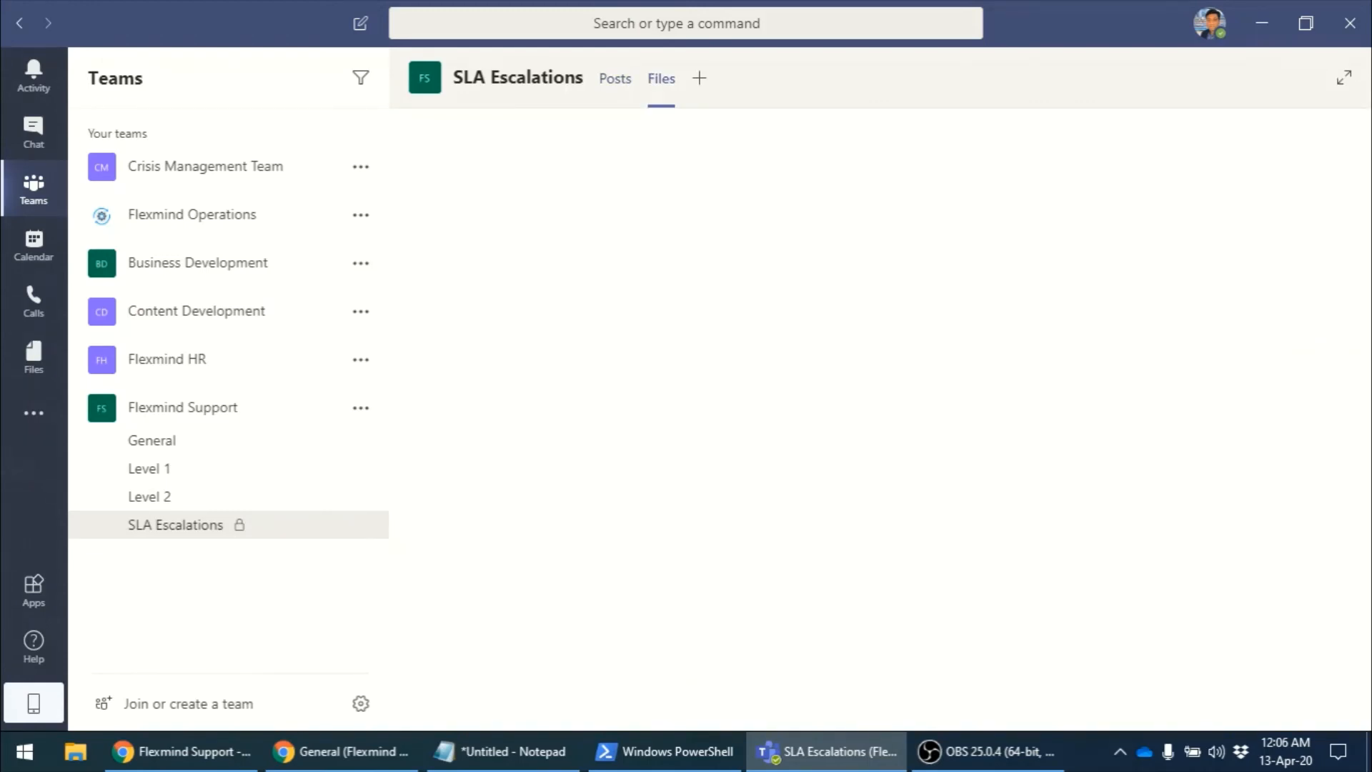
pyautogui.moveTo(178, 751)
pyautogui.click(386, 669)
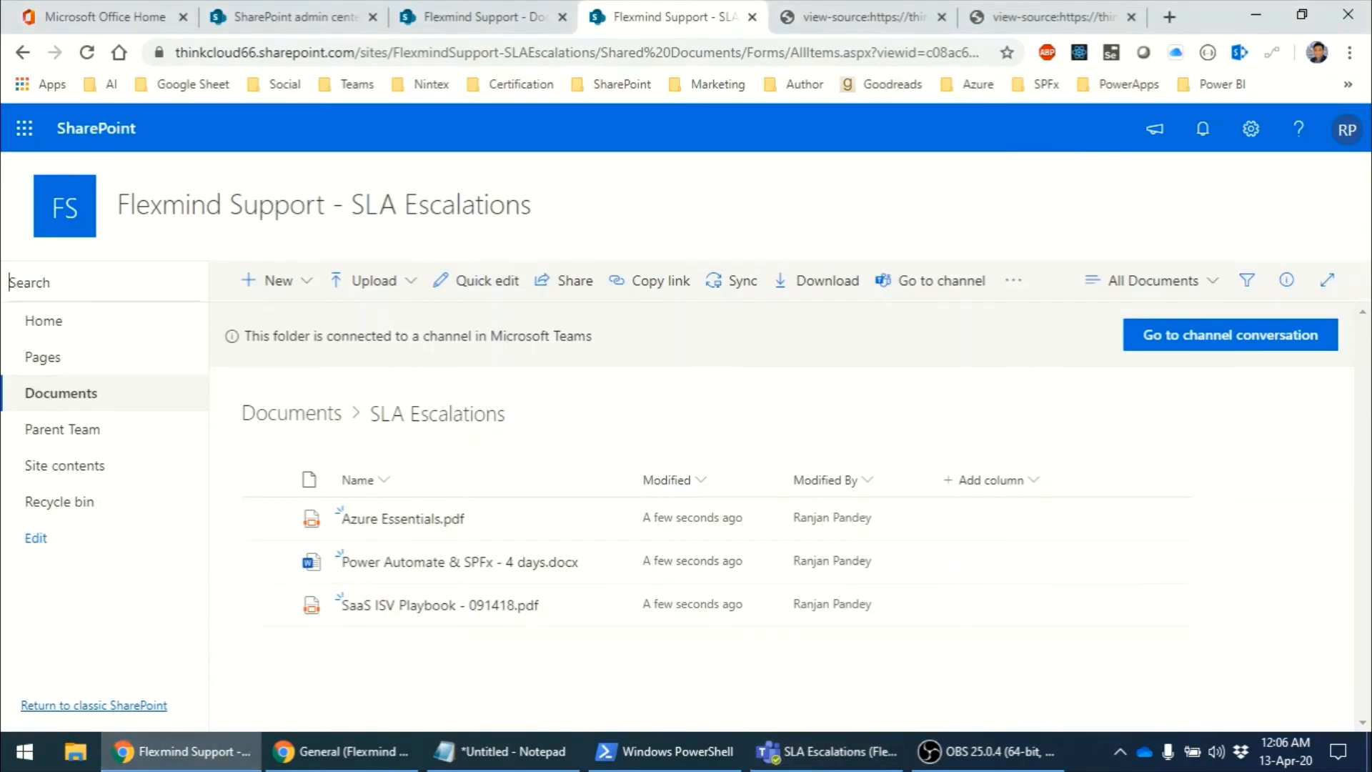
pyautogui.click(292, 413)
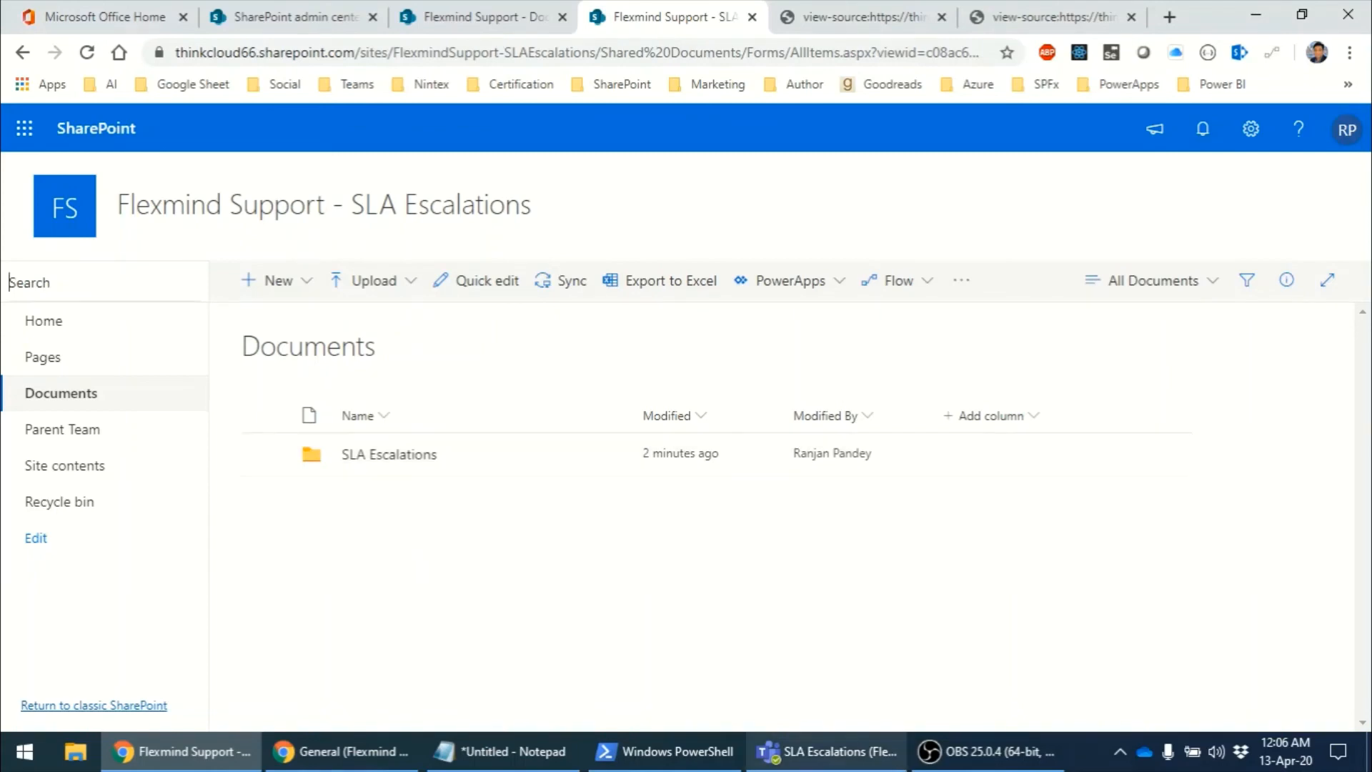
pyautogui.click(827, 751)
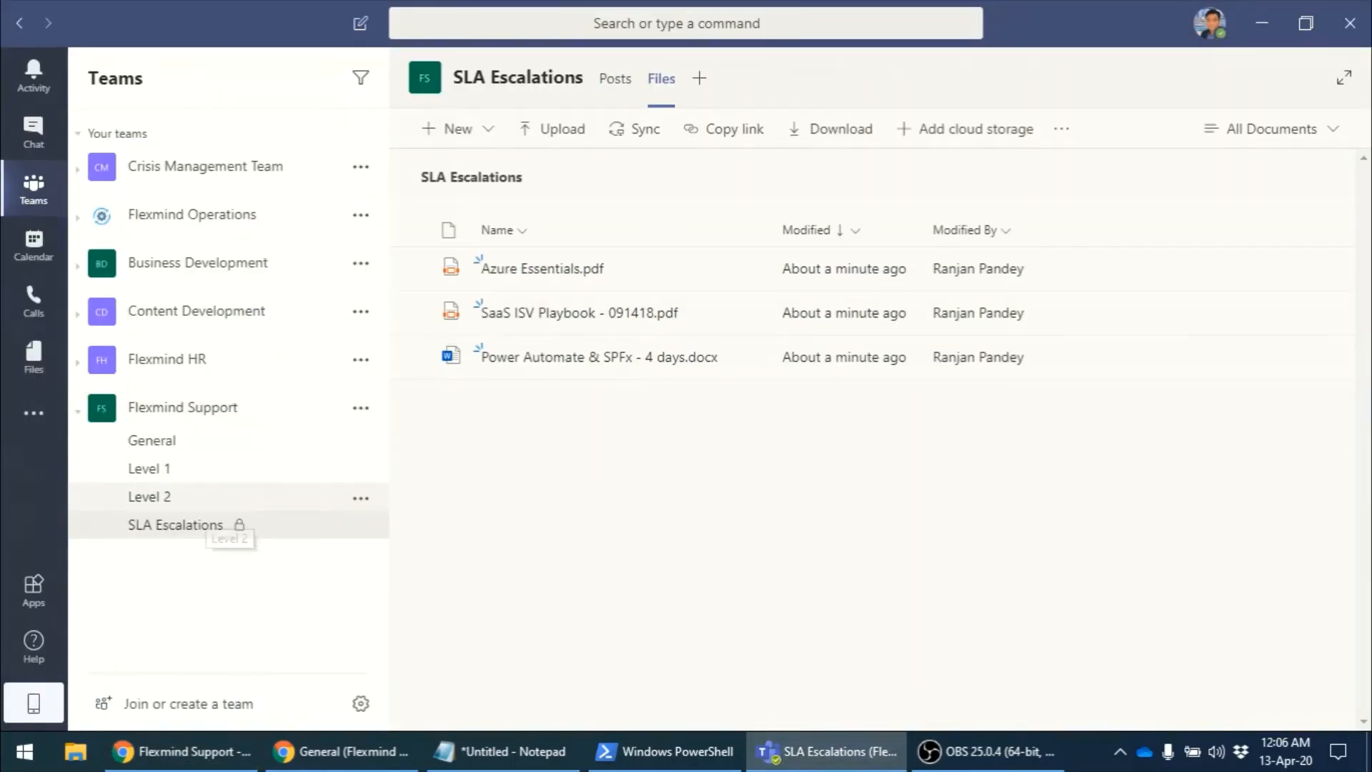